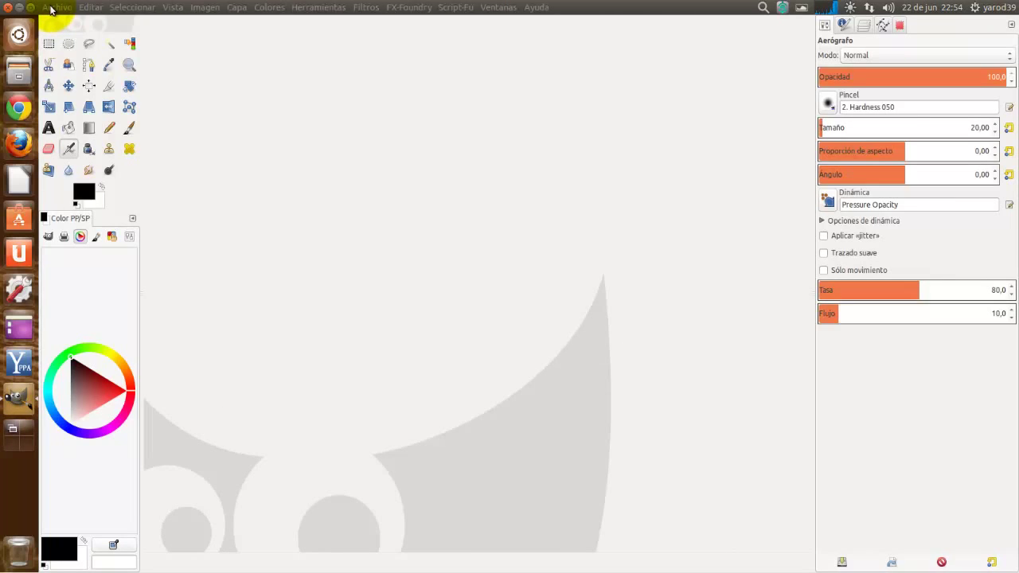
# Create a new blank image of 640 x 400 px.
pyautogui.click(51, 6)
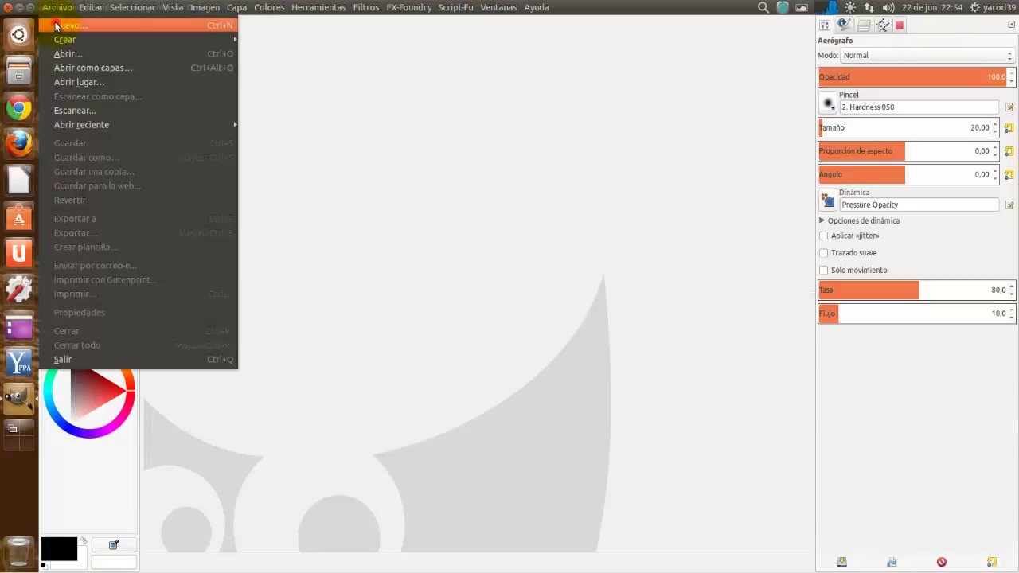
pyautogui.click(56, 26)
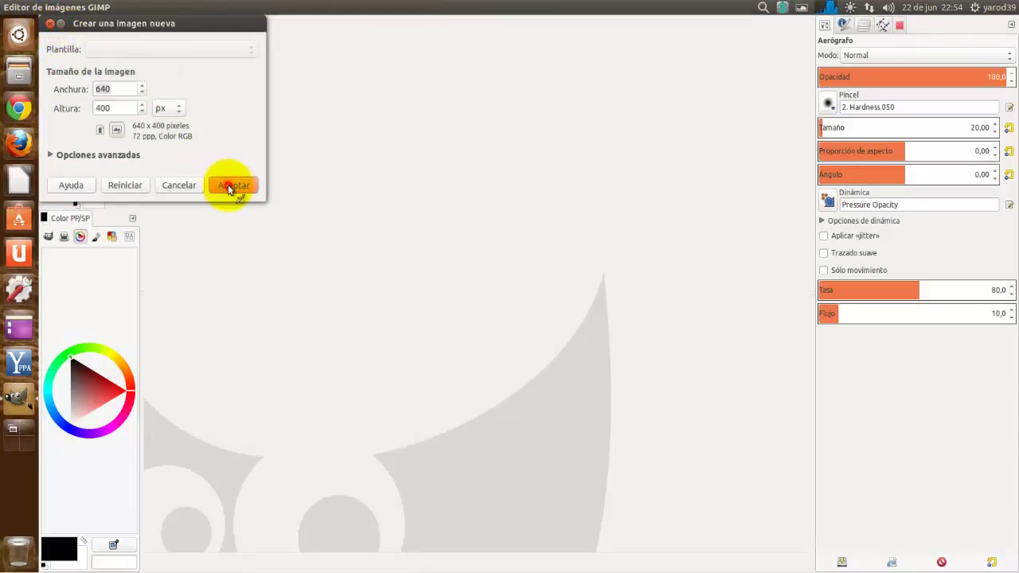
pyautogui.click(226, 187)
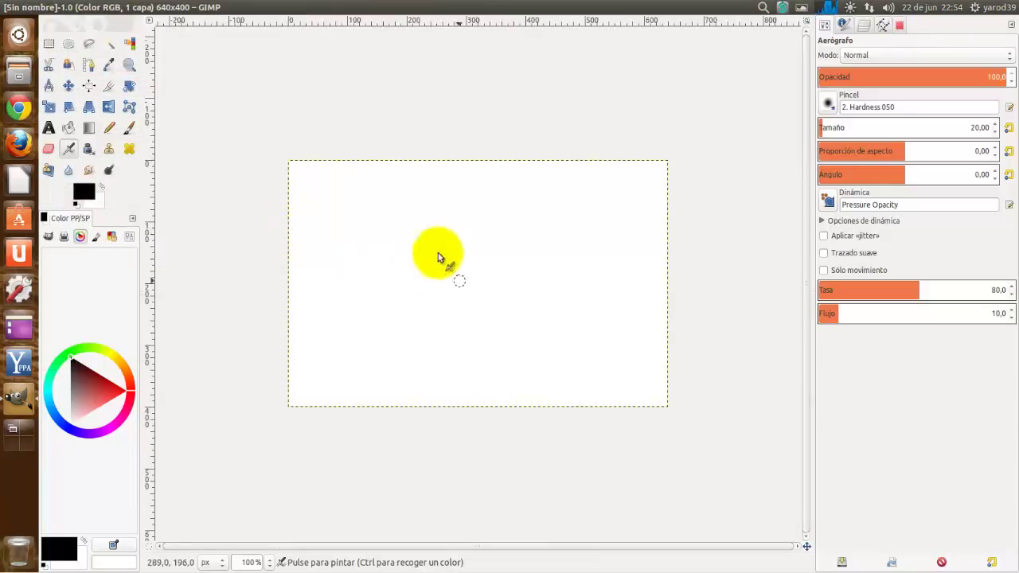
# Draw an open five-anchor path across the canvas, rising from the lower left, running nearly level, and ending at the upper right.
pyautogui.click(129, 64)
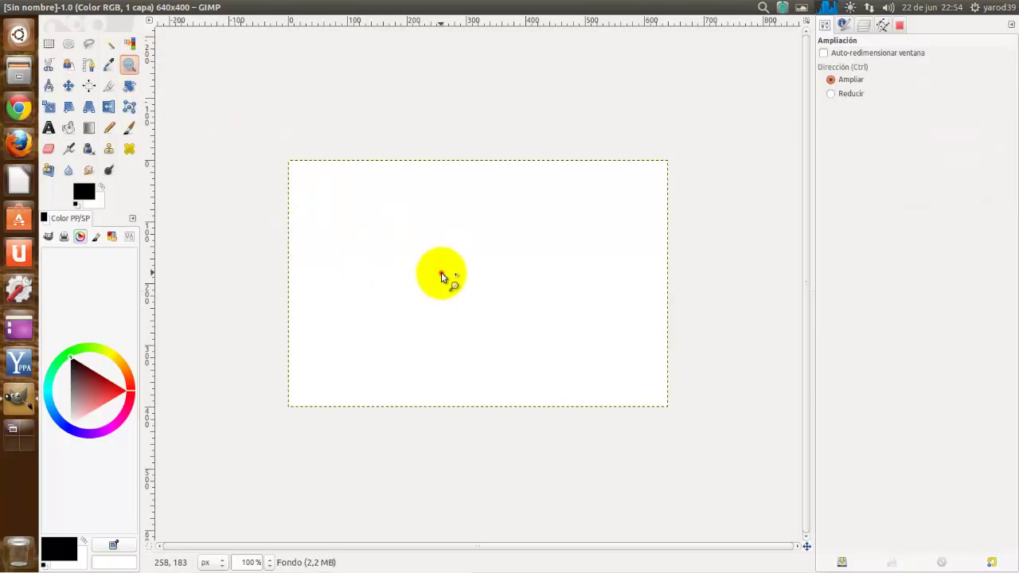
pyautogui.click(441, 272)
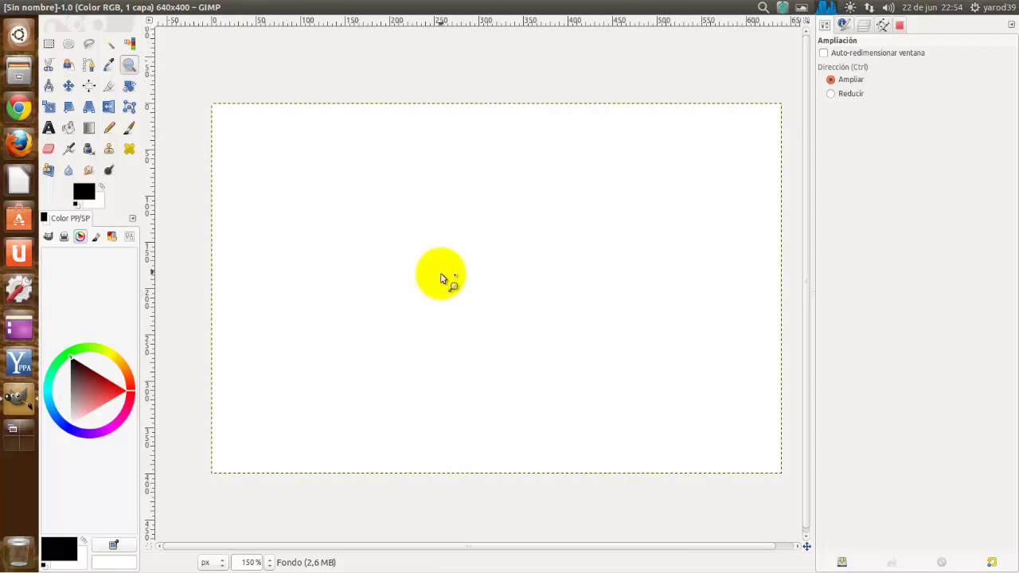
pyautogui.click(440, 274)
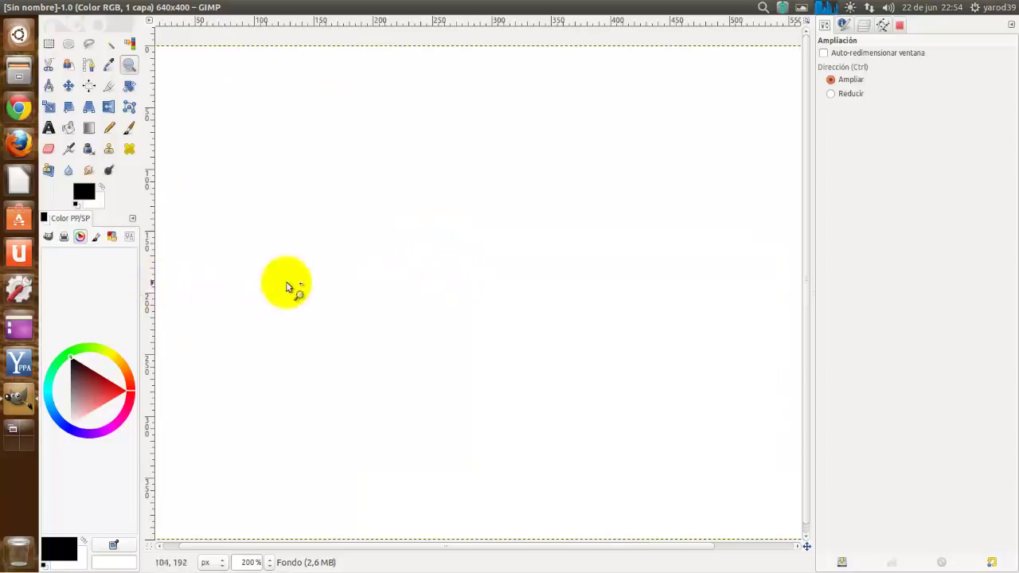
pyautogui.click(345, 276)
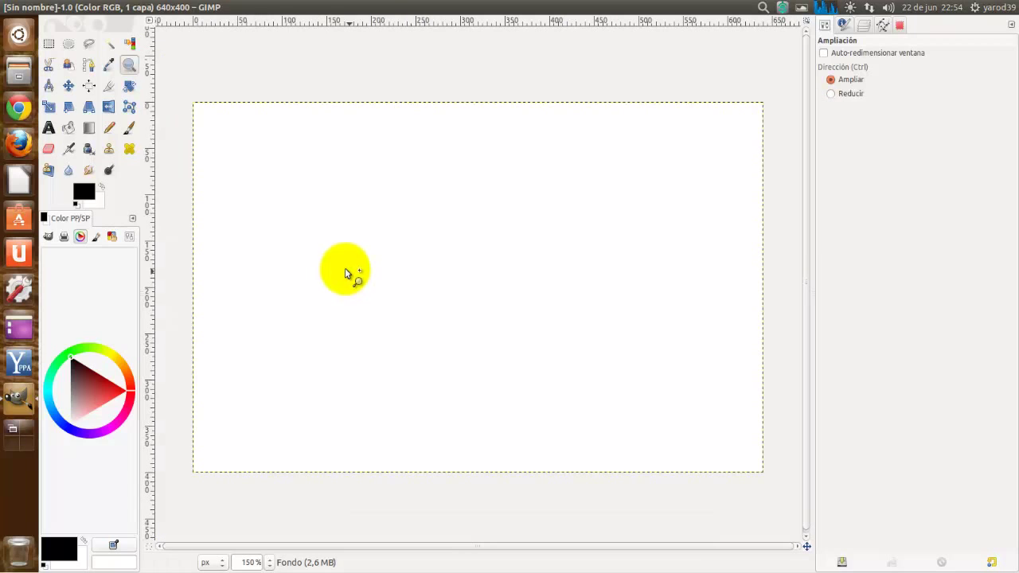
pyautogui.click(87, 66)
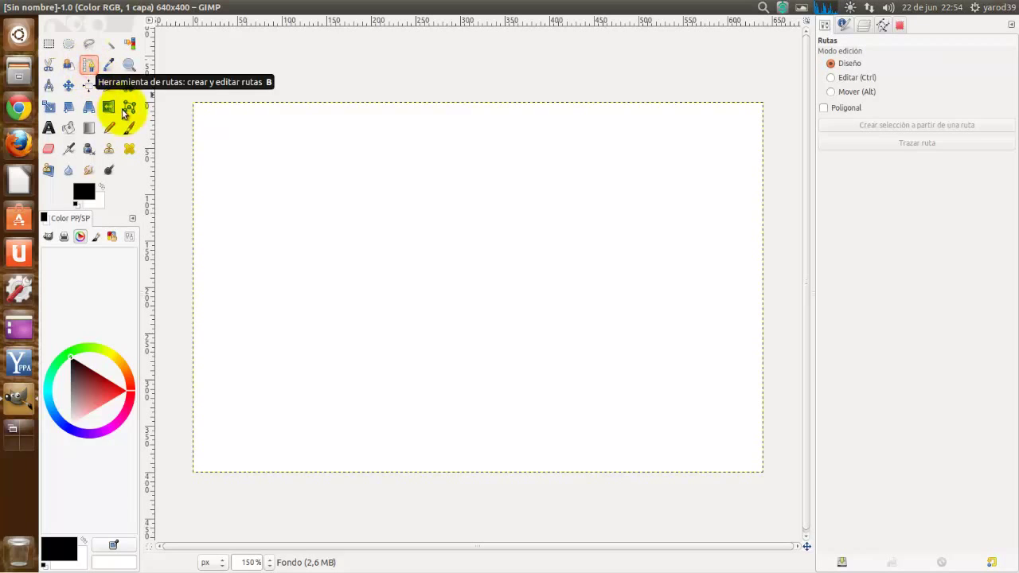
pyautogui.click(220, 343)
pyautogui.click(311, 237)
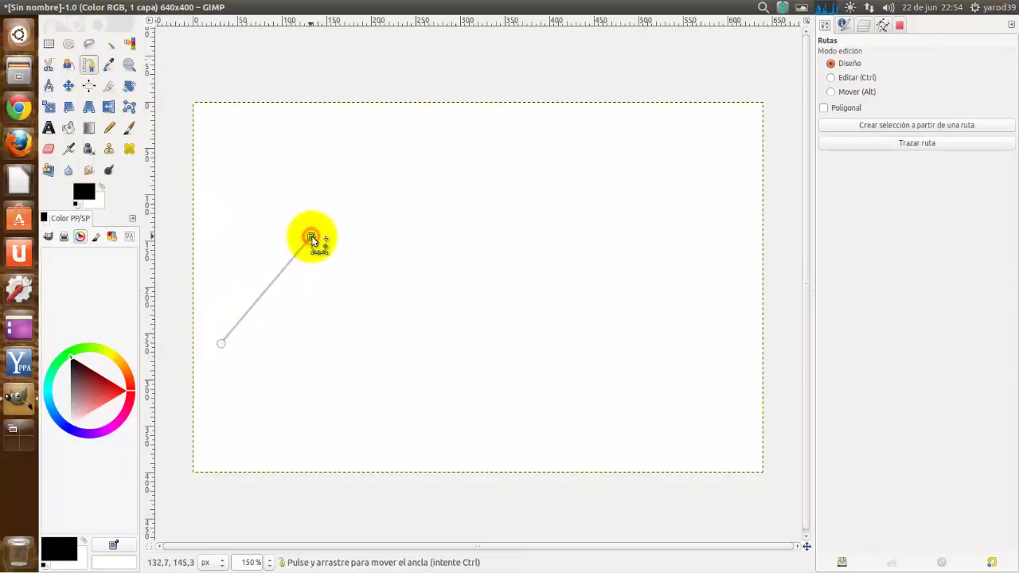
pyautogui.click(474, 244)
pyautogui.click(625, 246)
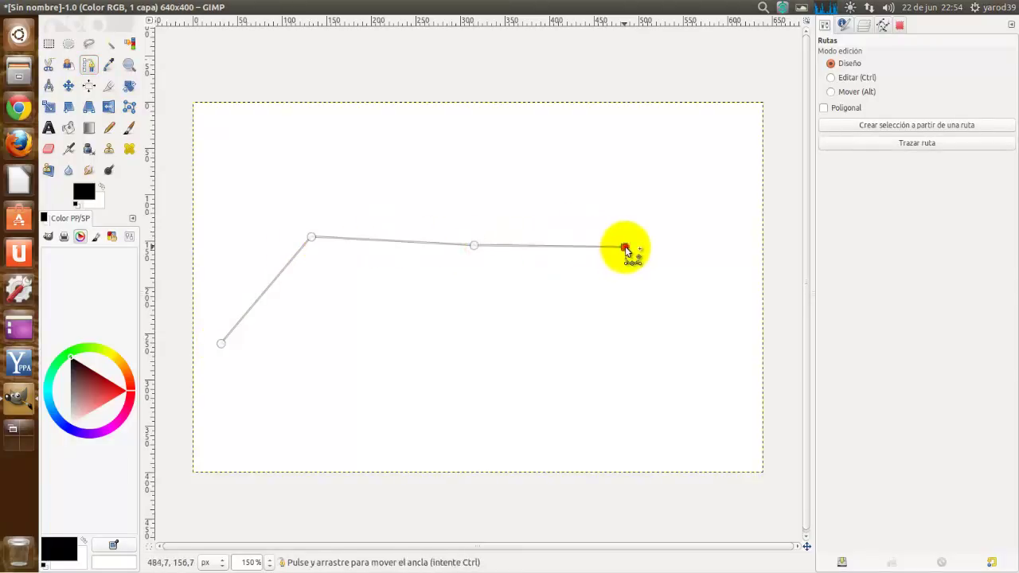
pyautogui.click(709, 169)
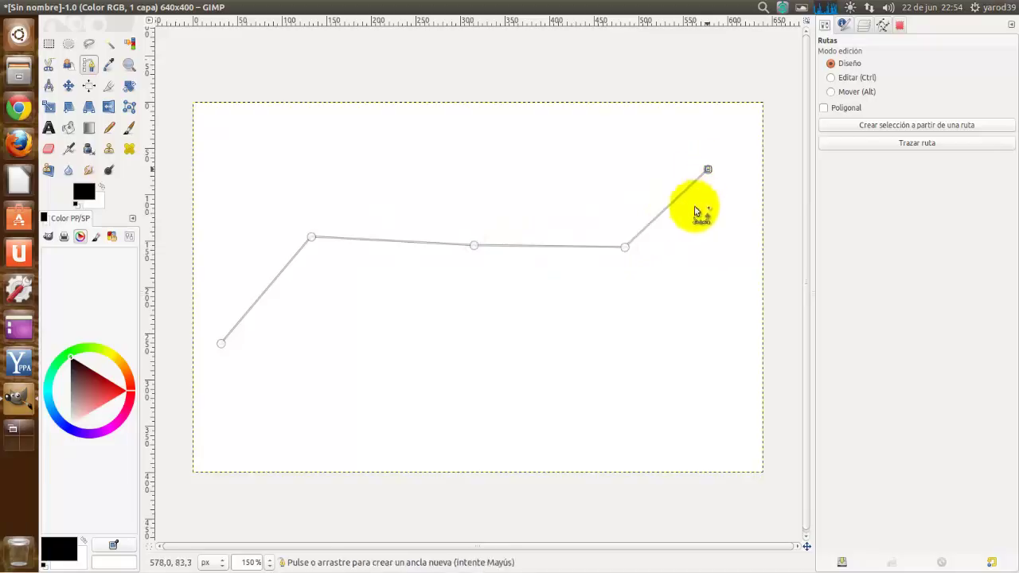
# Bend the path's first two segments upward and adjust the second anchor's handles so the curve passes through it smoothly.
pyautogui.moveTo(273, 288); pyautogui.dragTo(264, 283)
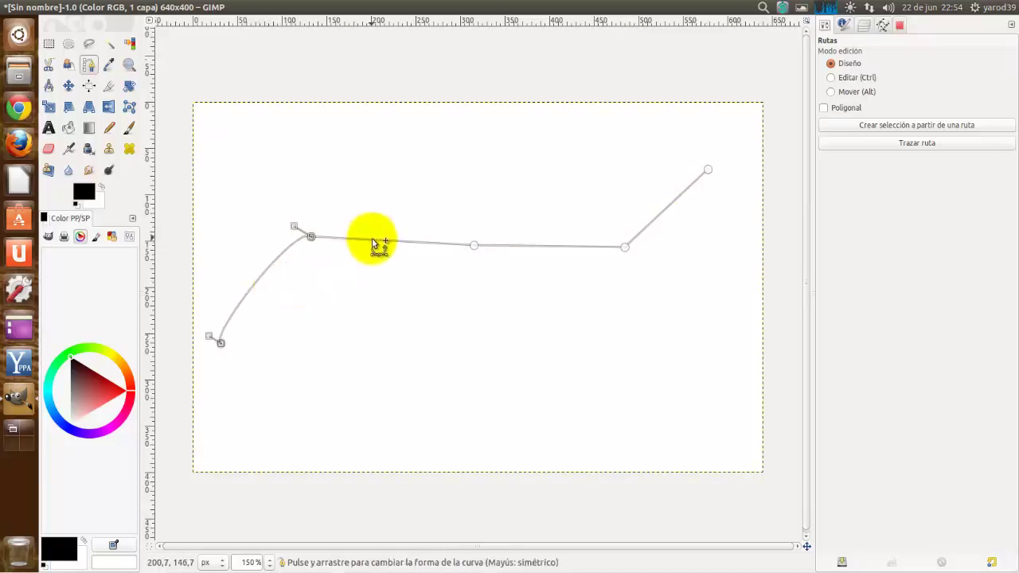
pyautogui.moveTo(372, 241); pyautogui.dragTo(374, 227)
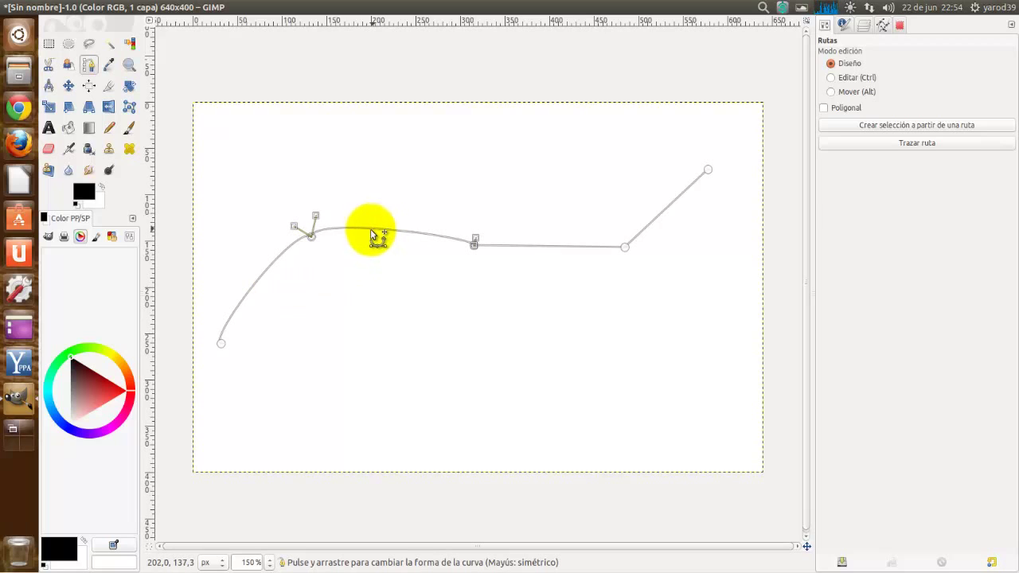
pyautogui.moveTo(294, 229); pyautogui.dragTo(275, 251)
pyautogui.moveTo(315, 216); pyautogui.dragTo(319, 215)
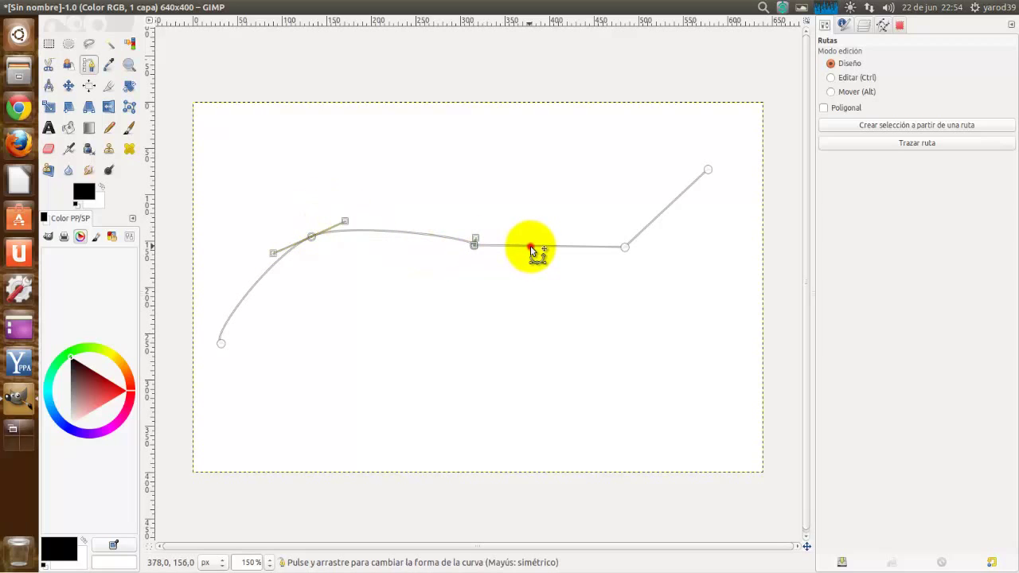
# Bend the path's last two segments downward and adjust the handles of the third and fourth anchors to smooth the wave.
pyautogui.moveTo(528, 248); pyautogui.dragTo(540, 273)
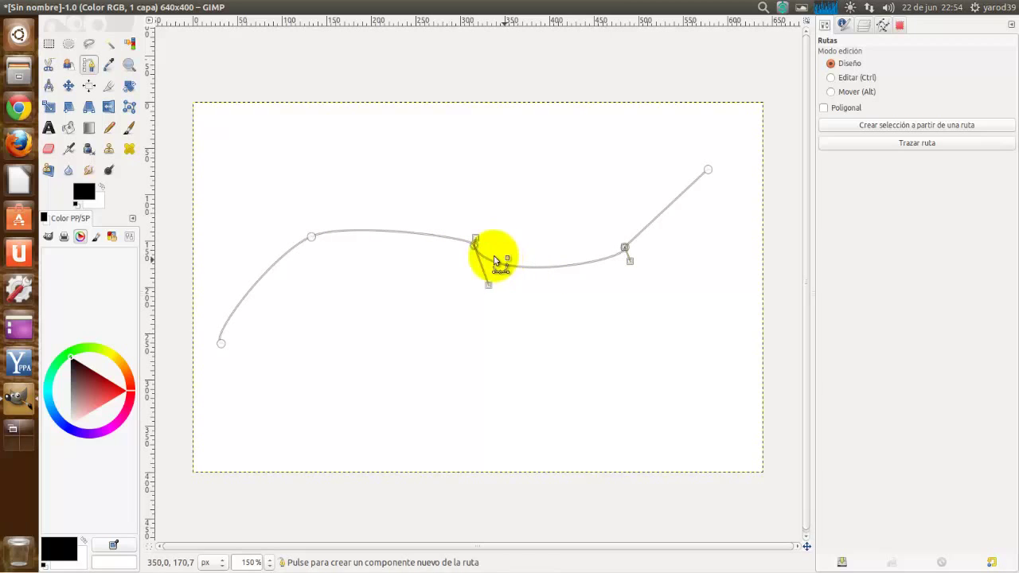
pyautogui.moveTo(476, 237); pyautogui.dragTo(451, 210)
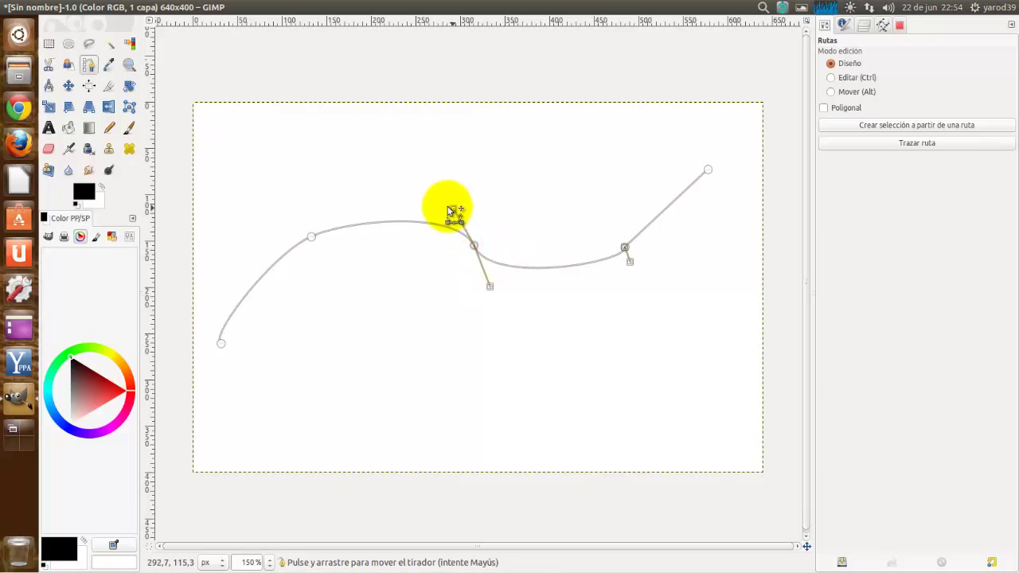
pyautogui.moveTo(654, 218); pyautogui.dragTo(686, 232)
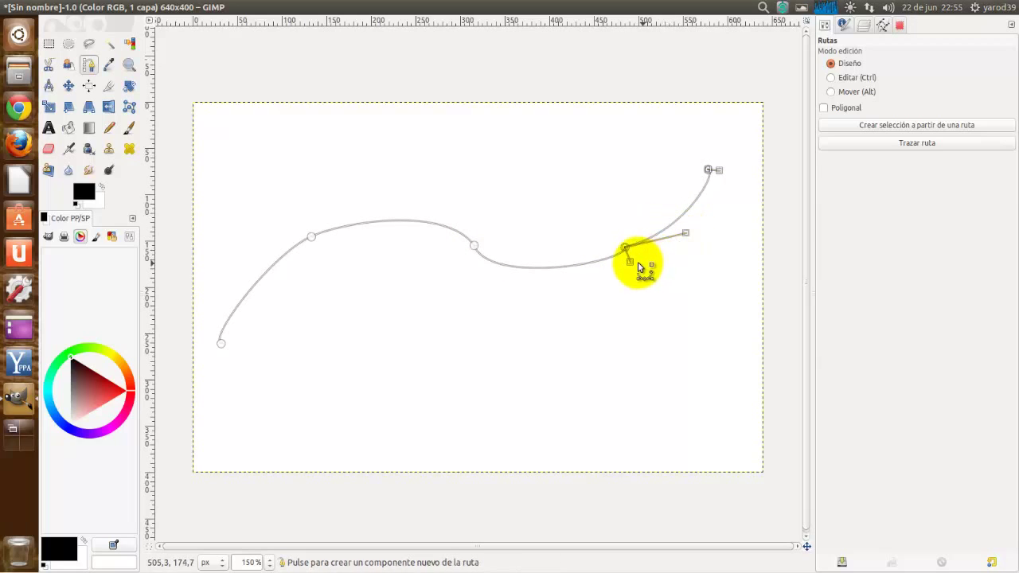
pyautogui.moveTo(631, 263); pyautogui.dragTo(584, 283)
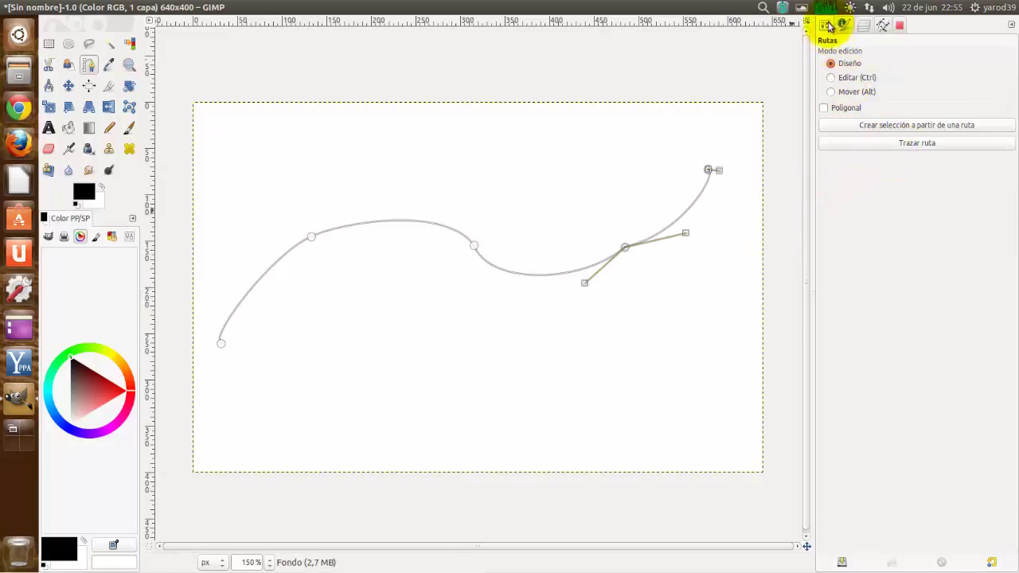
# Stroke the path as a solid-color line with its width set to 0 px.
pyautogui.click(899, 144)
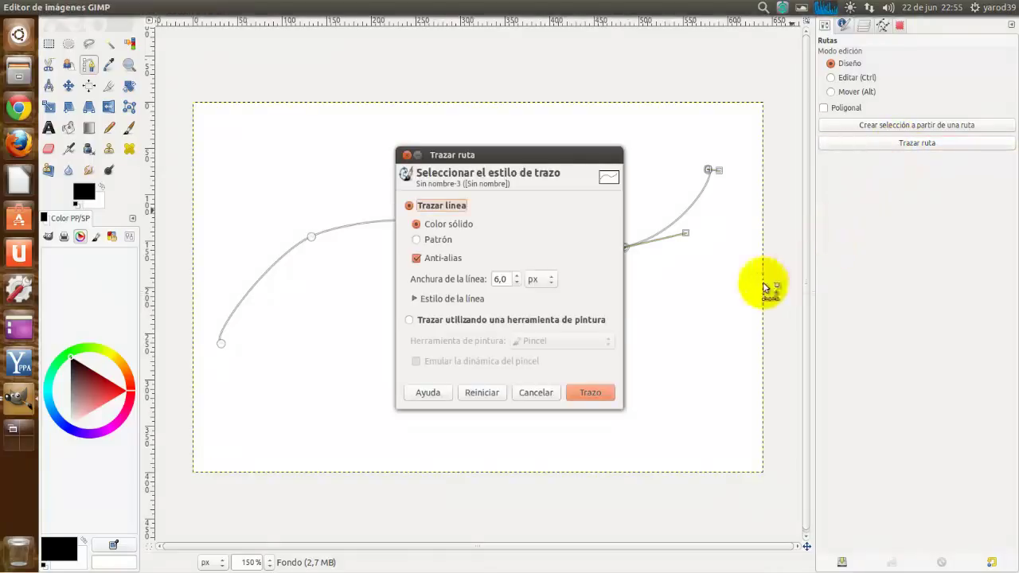
pyautogui.click(515, 276)
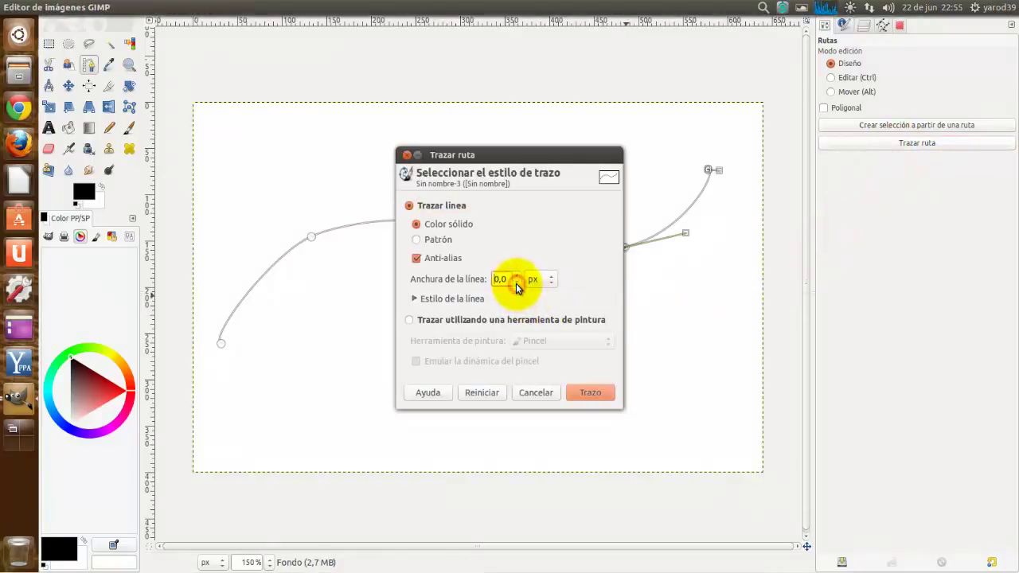
pyautogui.click(515, 276)
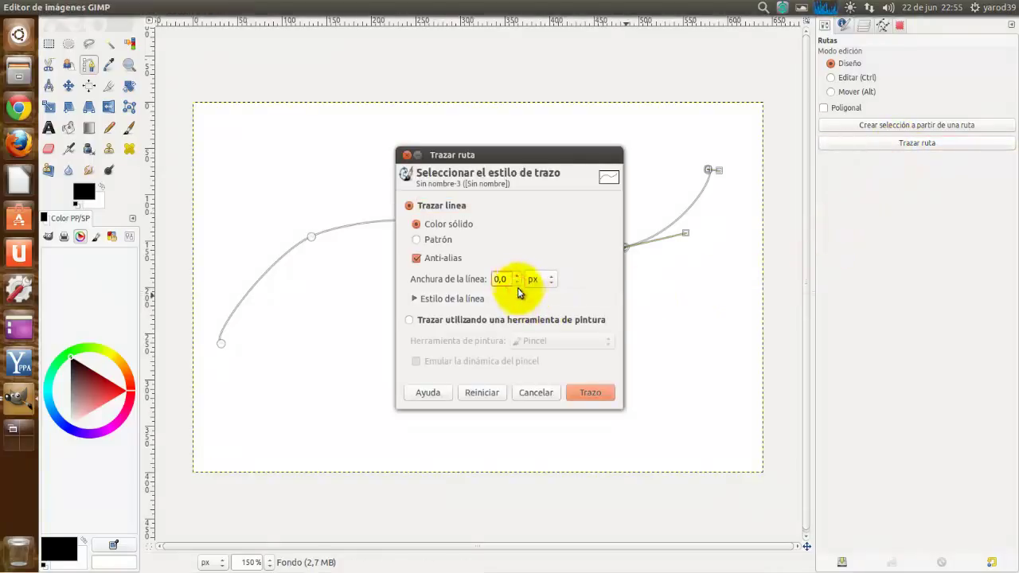
pyautogui.click(593, 392)
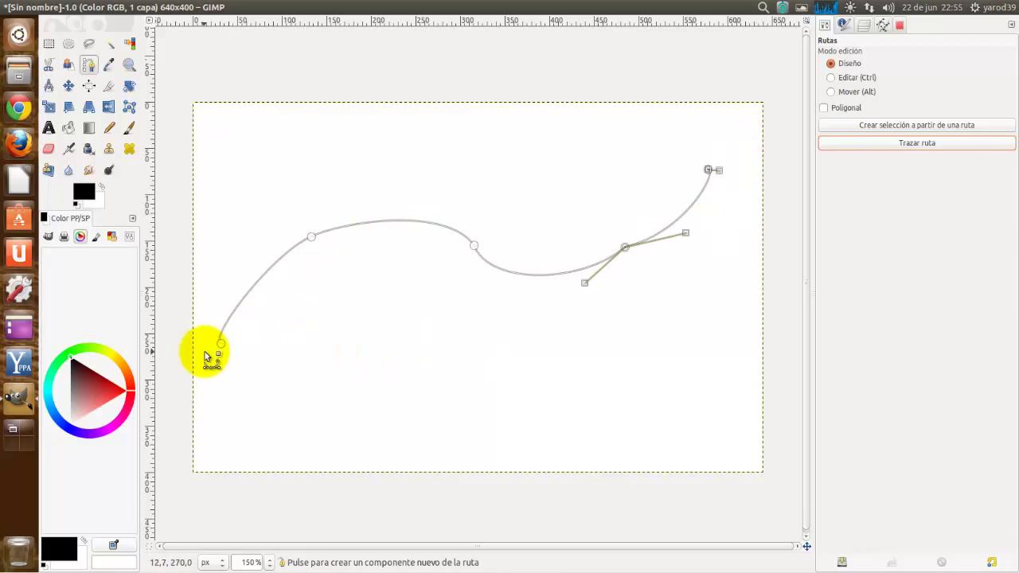
# Add the text "TEXTO DE EJEMPLO DEL CURSO" above the path in bold Sans at 30 px.
pyautogui.click(48, 130)
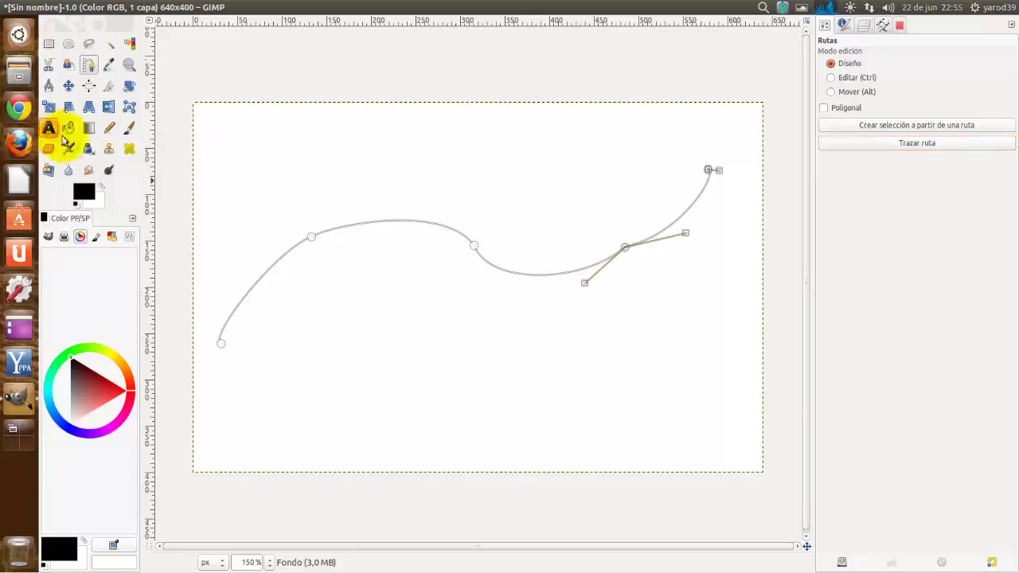
pyautogui.click(284, 151)
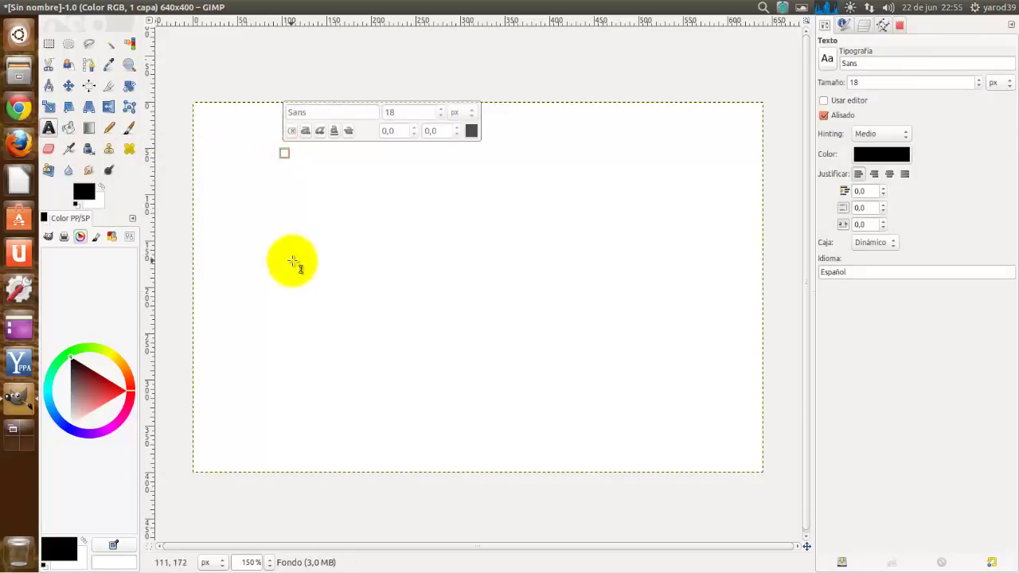
pyautogui.click(440, 112)
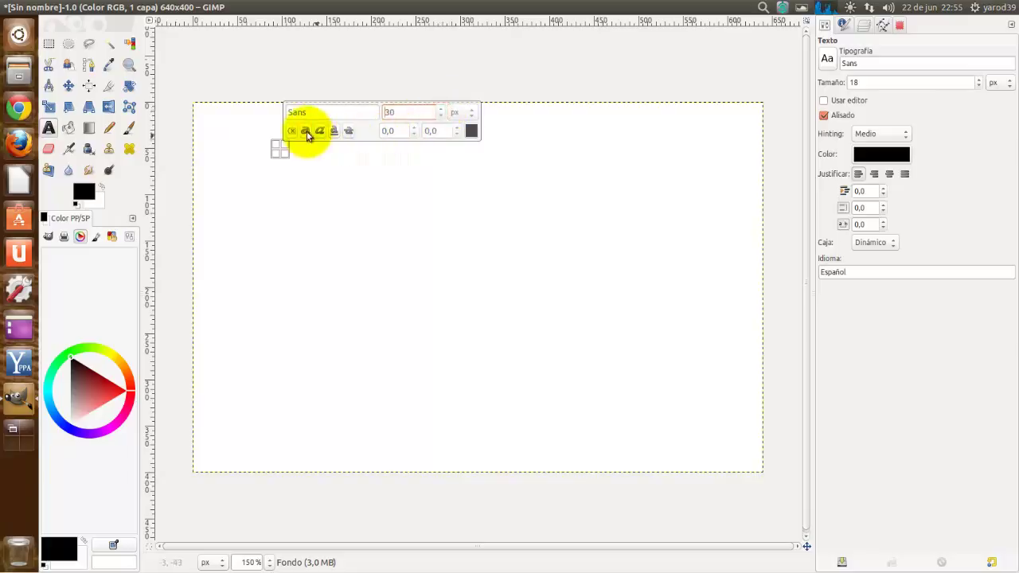
pyautogui.click(281, 150)
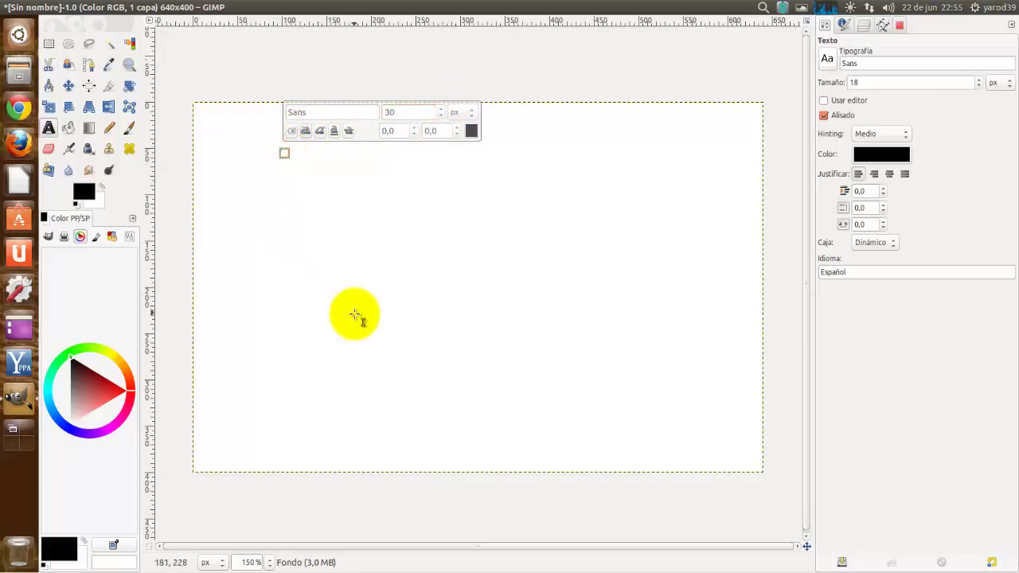
pyautogui.write('T')
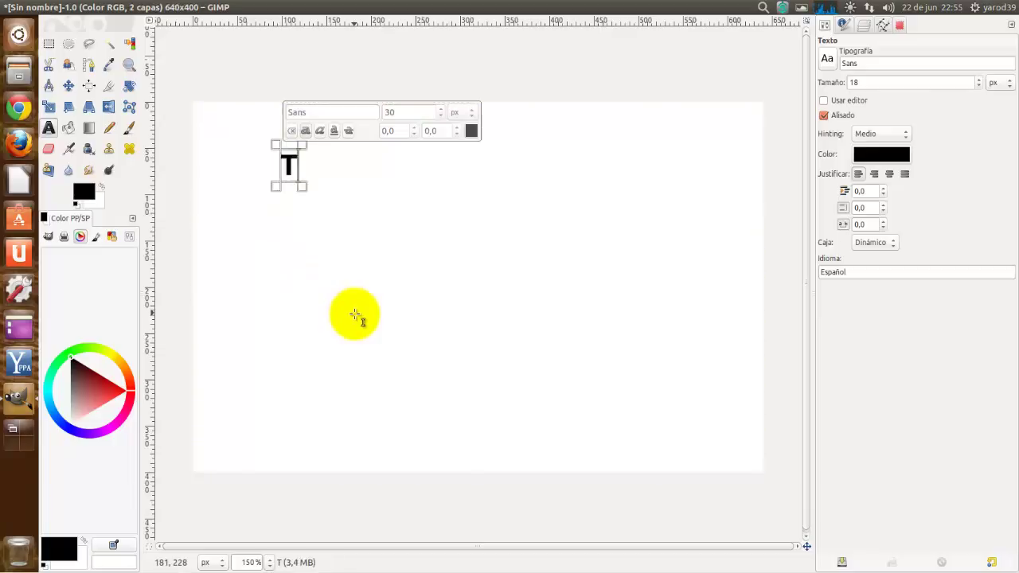
pyautogui.write('EXT')
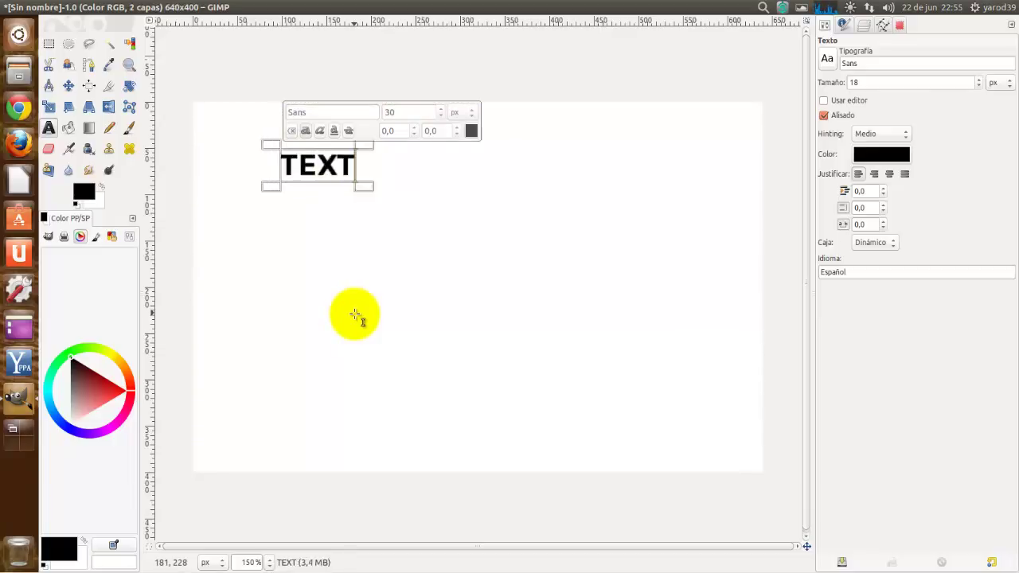
pyautogui.write('O DE EJE')
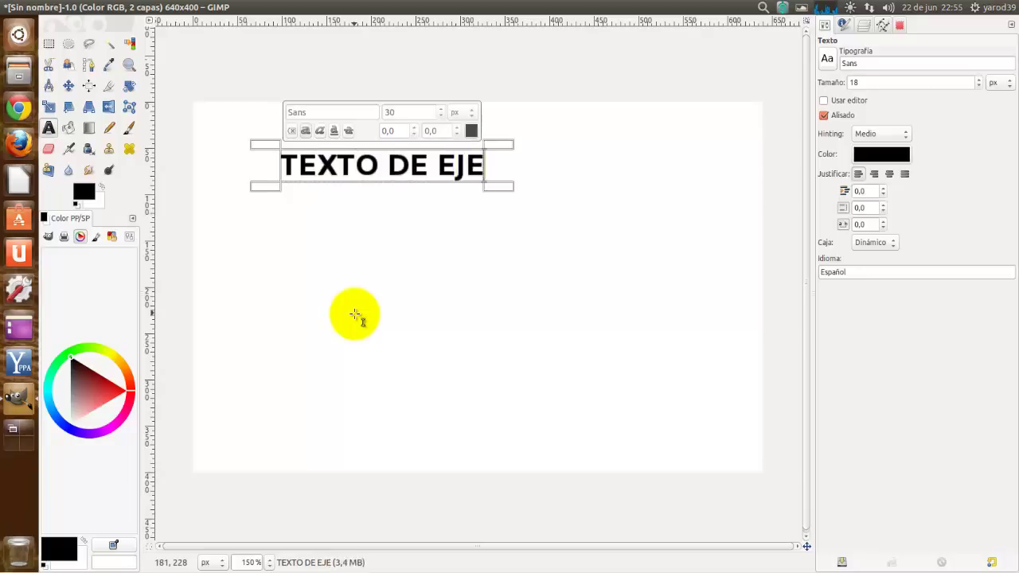
pyautogui.write('MPLO ')
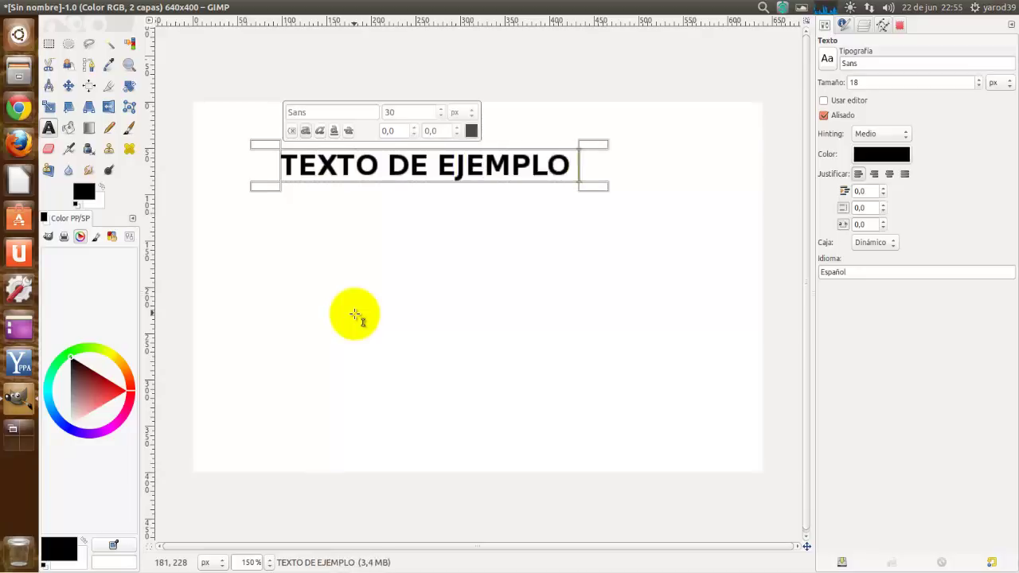
pyautogui.write('DEL CURSO')
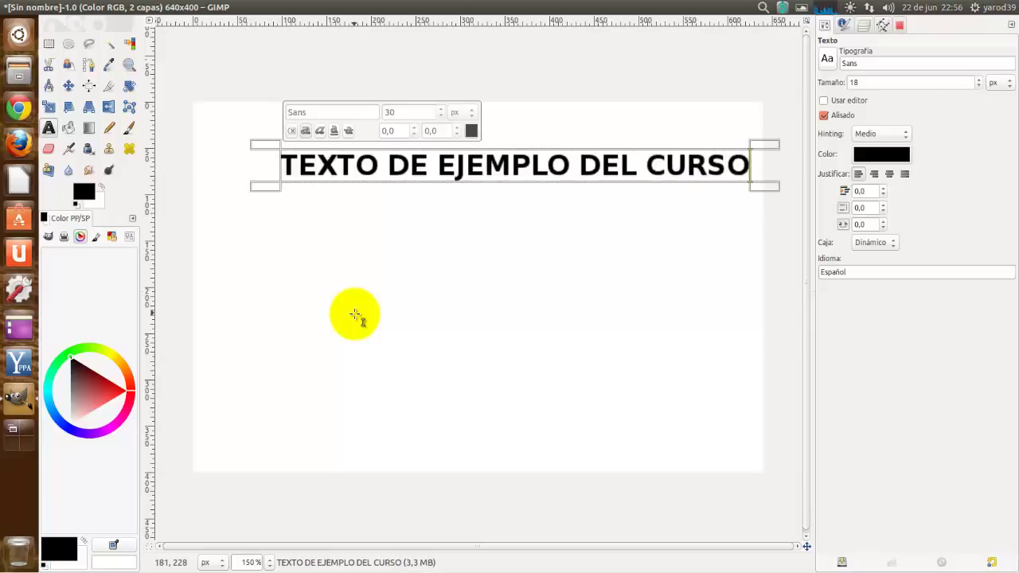
# Generate a path of the text's outlines that follows the drawn curve.
pyautogui.rightClick(416, 164)
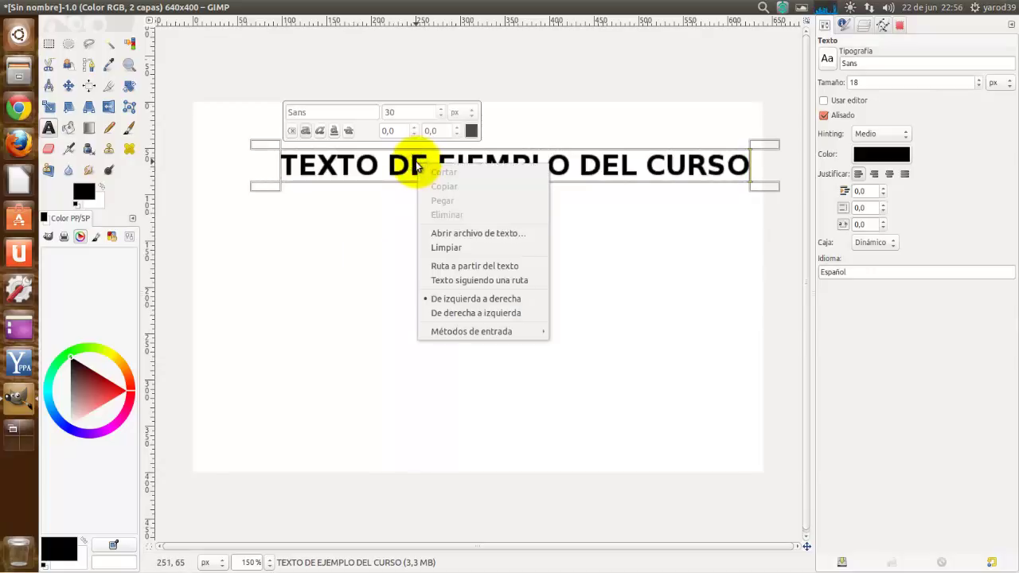
pyautogui.click(441, 280)
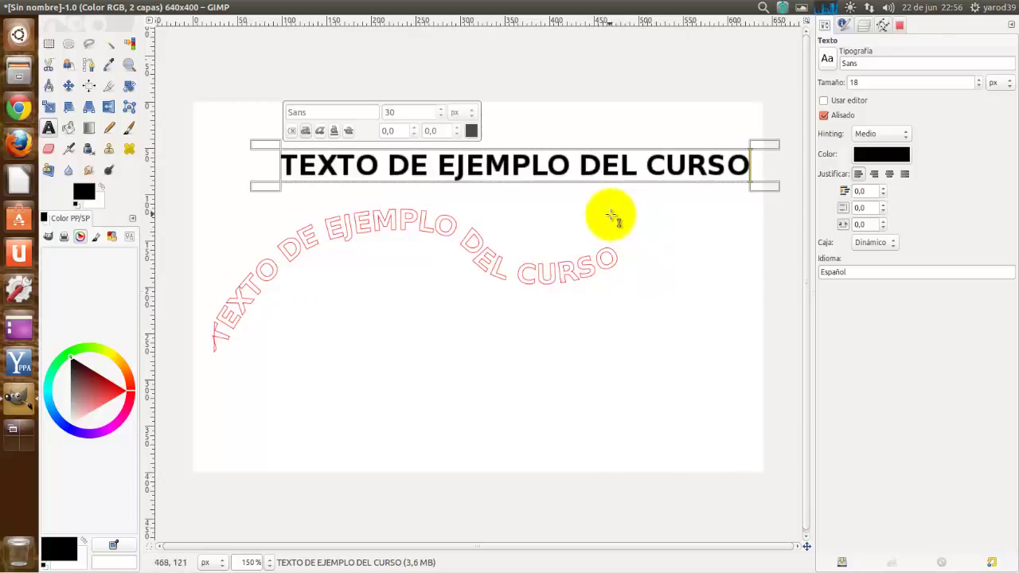
# Convert the curved text-outline path "Ruta" to a selection.
pyautogui.click(883, 26)
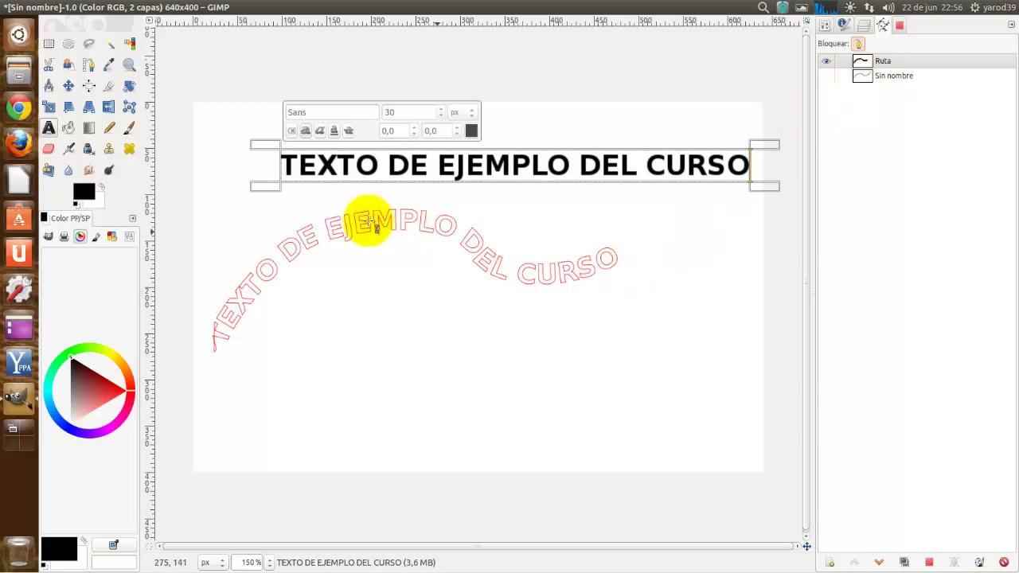
pyautogui.rightClick(914, 60)
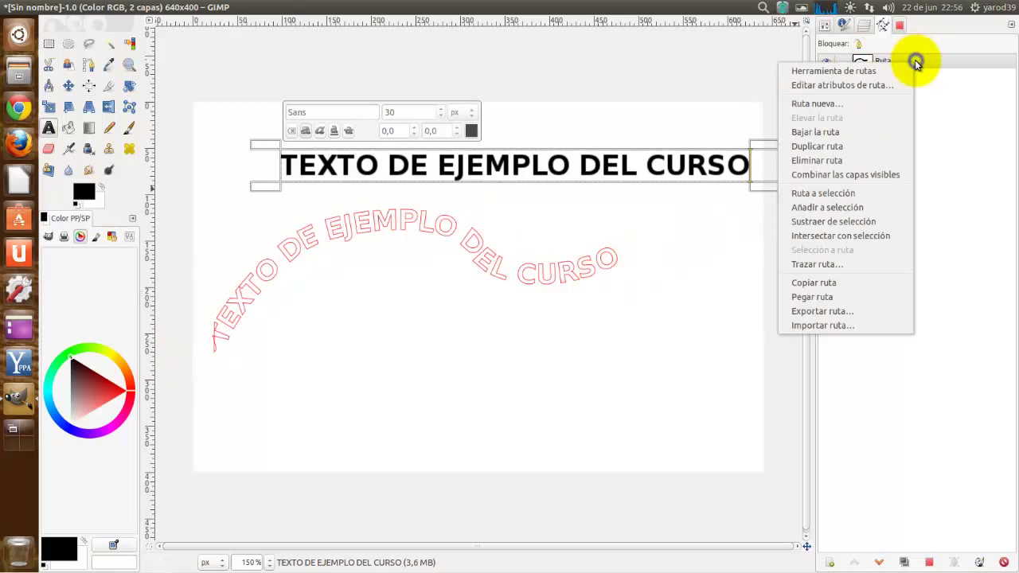
pyautogui.click(879, 193)
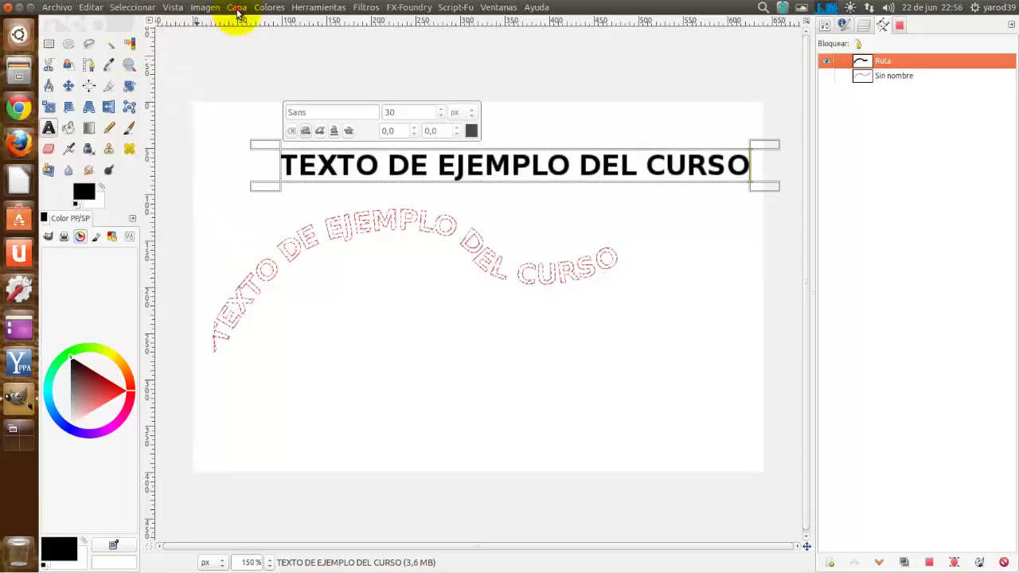
# Add a new 640 x 400 px layer named "Capa" with transparency as its fill.
pyautogui.click(237, 10)
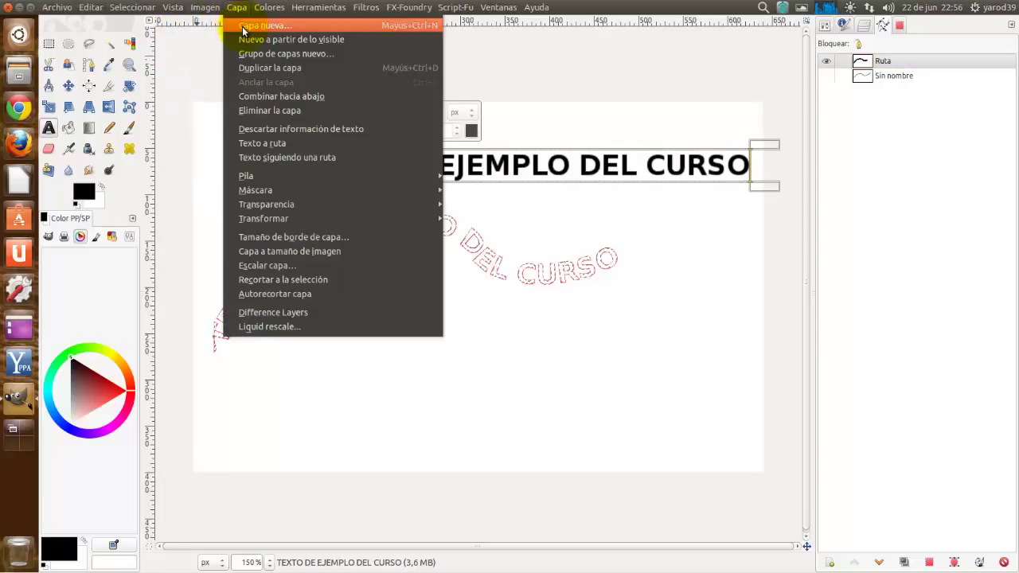
pyautogui.click(243, 26)
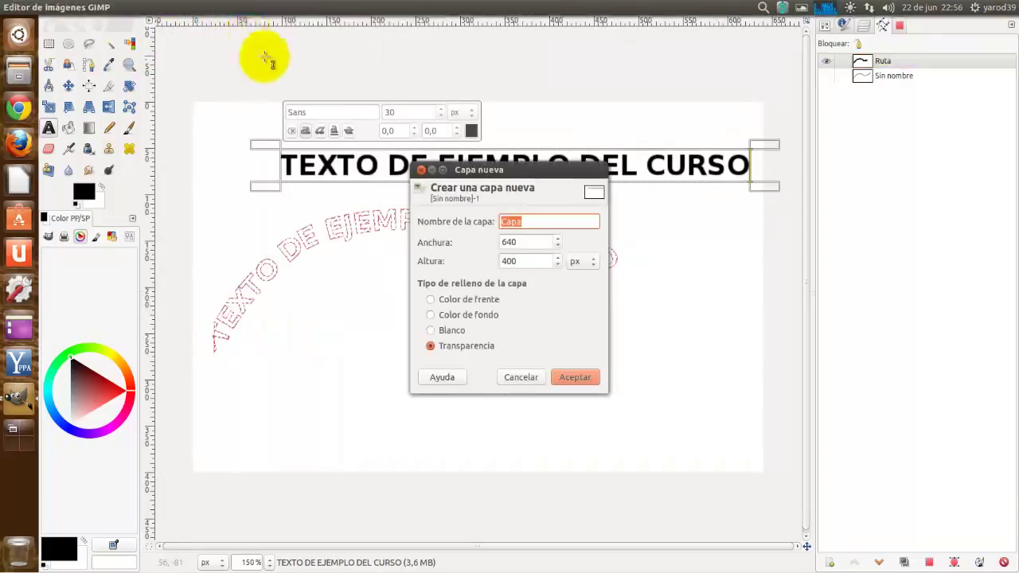
pyautogui.click(574, 377)
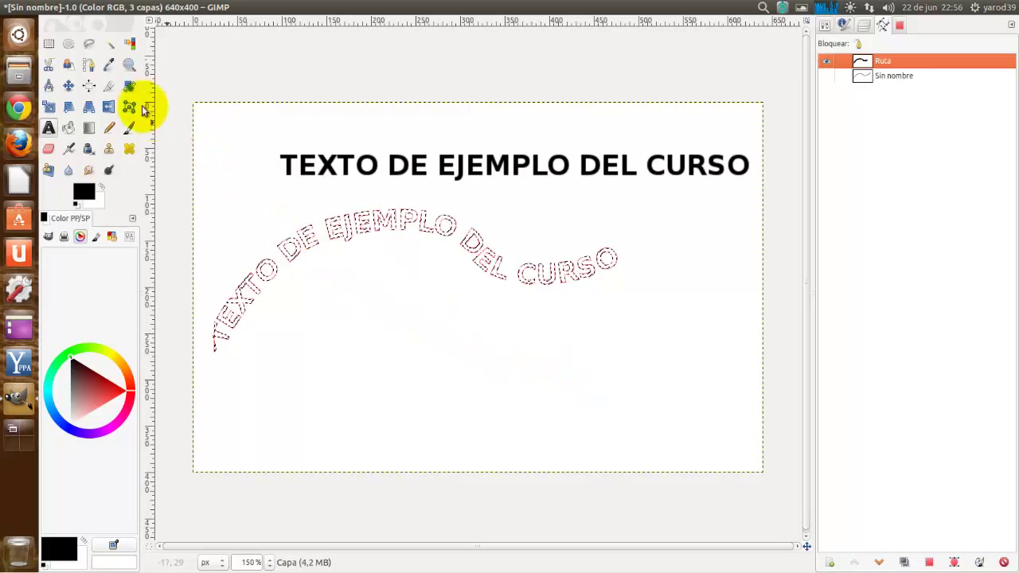
# Save the image as "Sin nombre.xcf" in the Documentos folder, replacing the existing file.
pyautogui.click(57, 7)
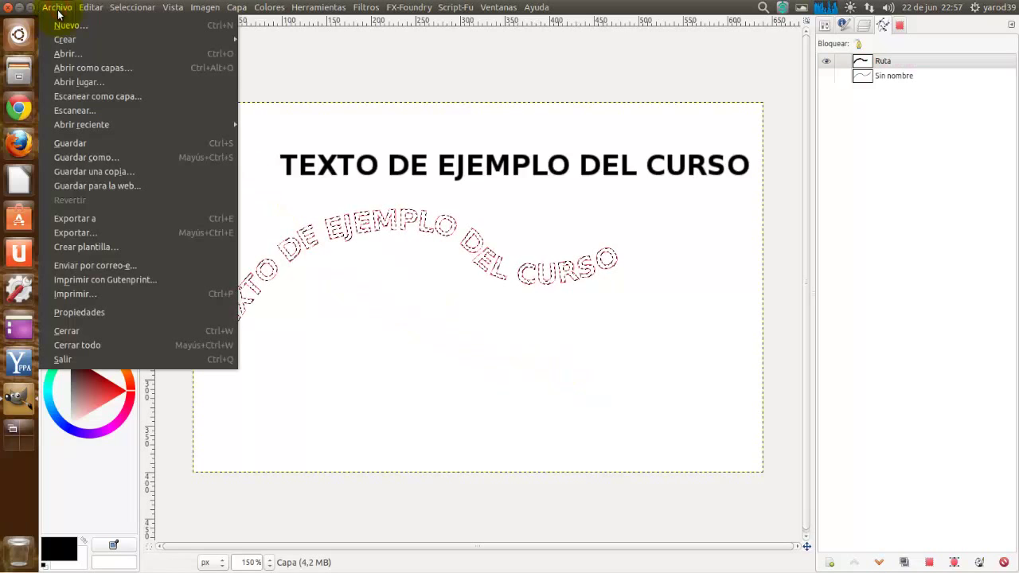
pyautogui.click(78, 142)
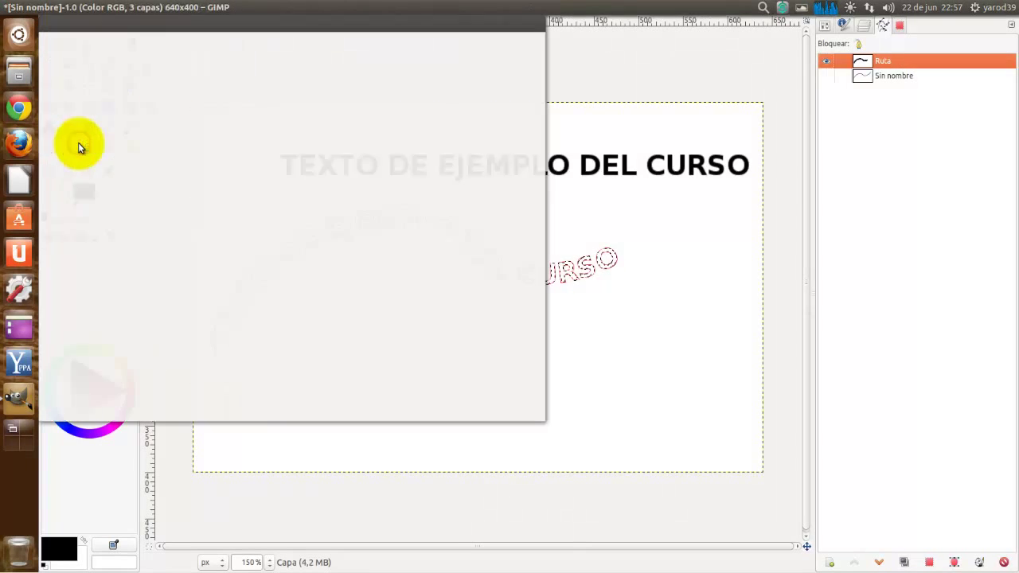
pyautogui.click(199, 123)
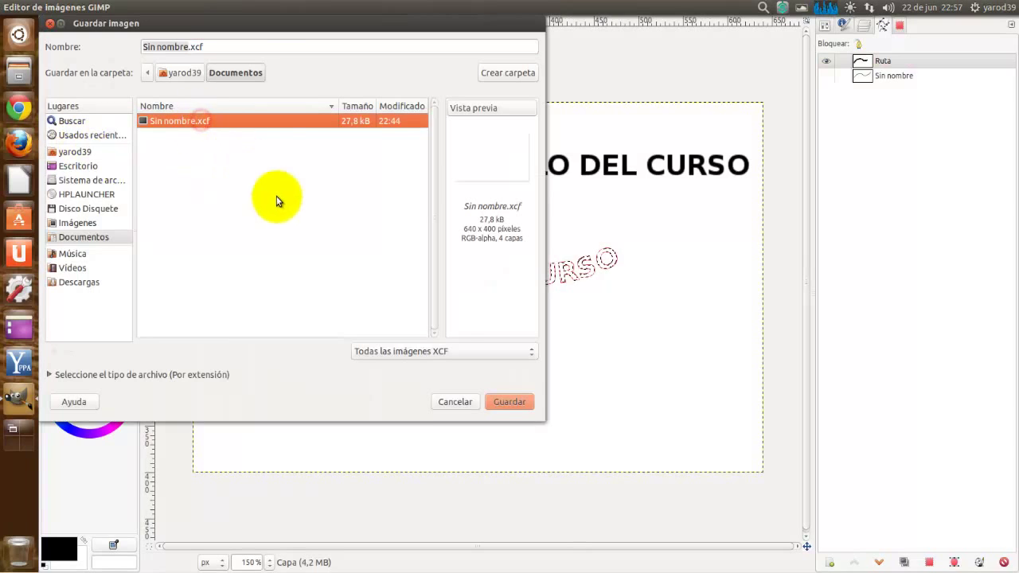
pyautogui.click(508, 401)
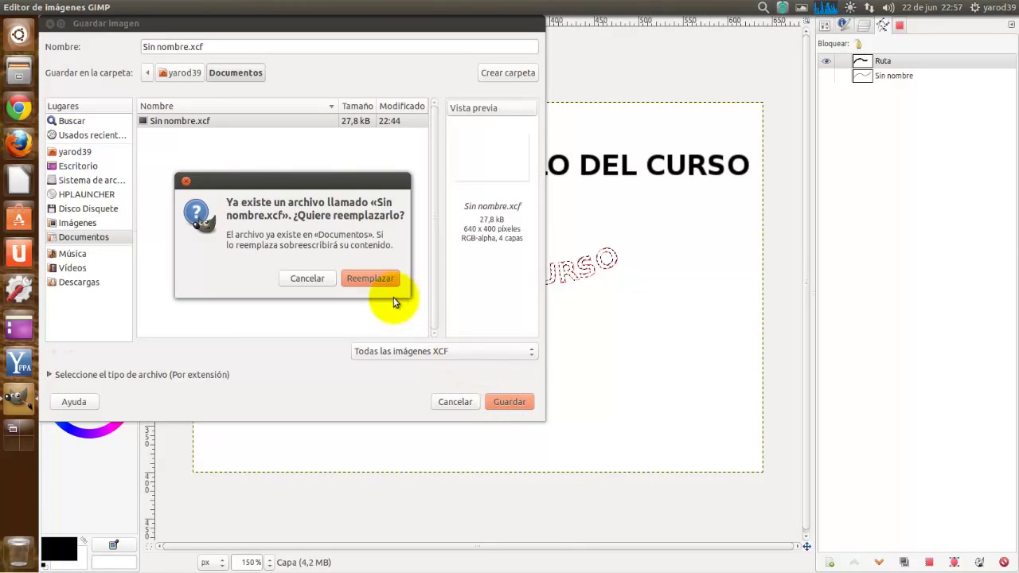
pyautogui.click(372, 278)
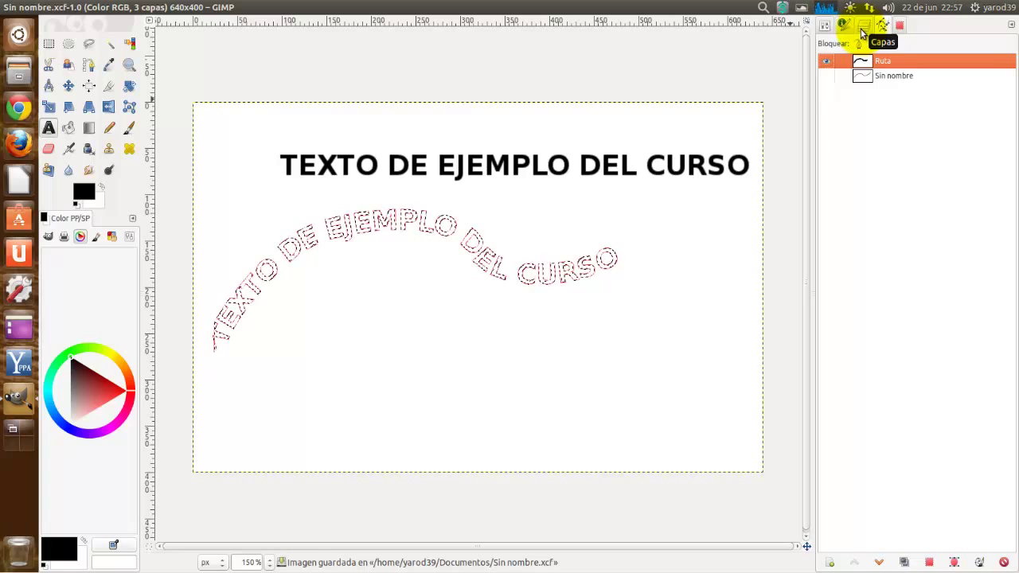
# Delete the Fondo background layer, and undo the deletion.
pyautogui.click(863, 30)
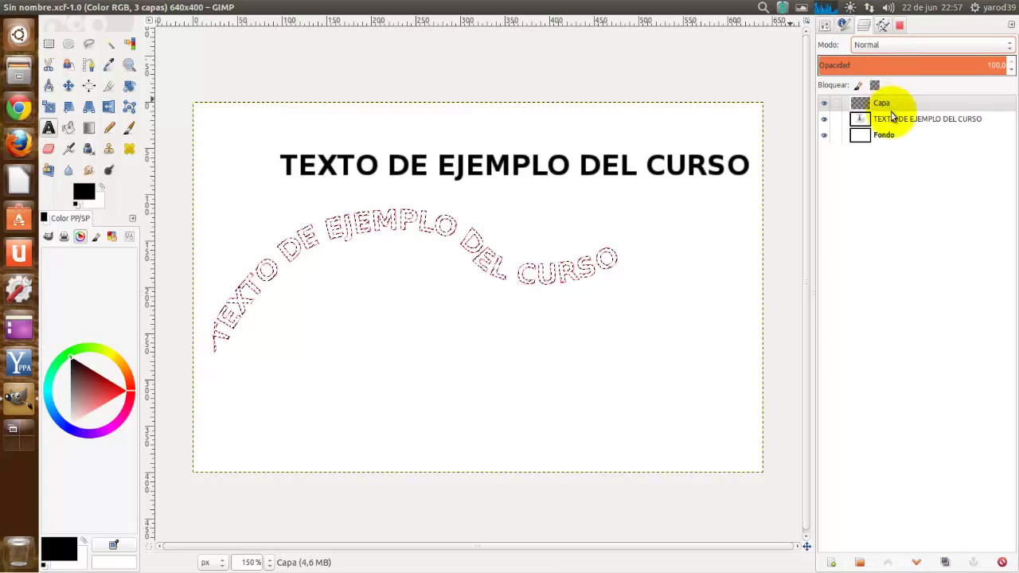
pyautogui.click(888, 135)
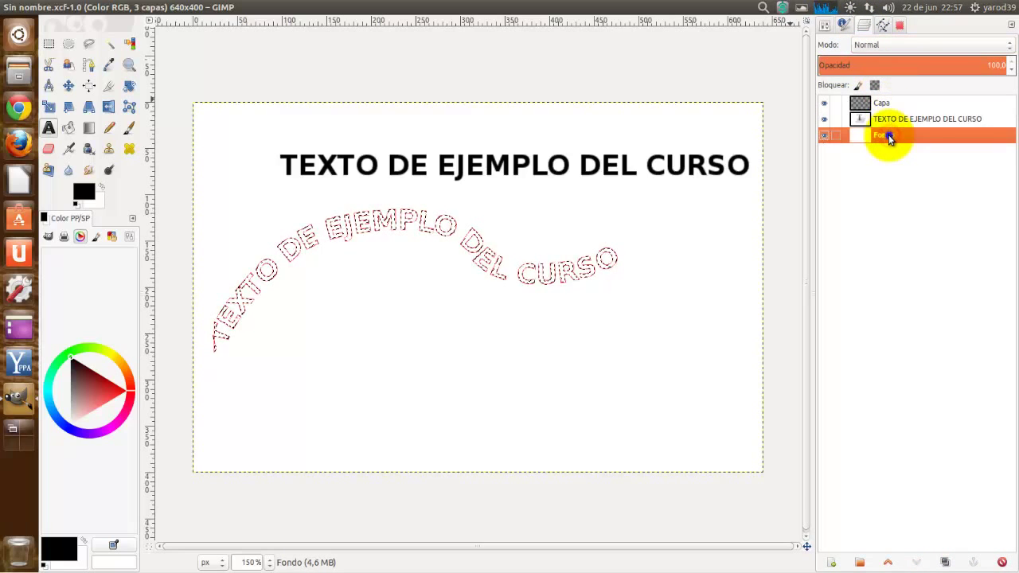
pyautogui.rightClick(888, 135)
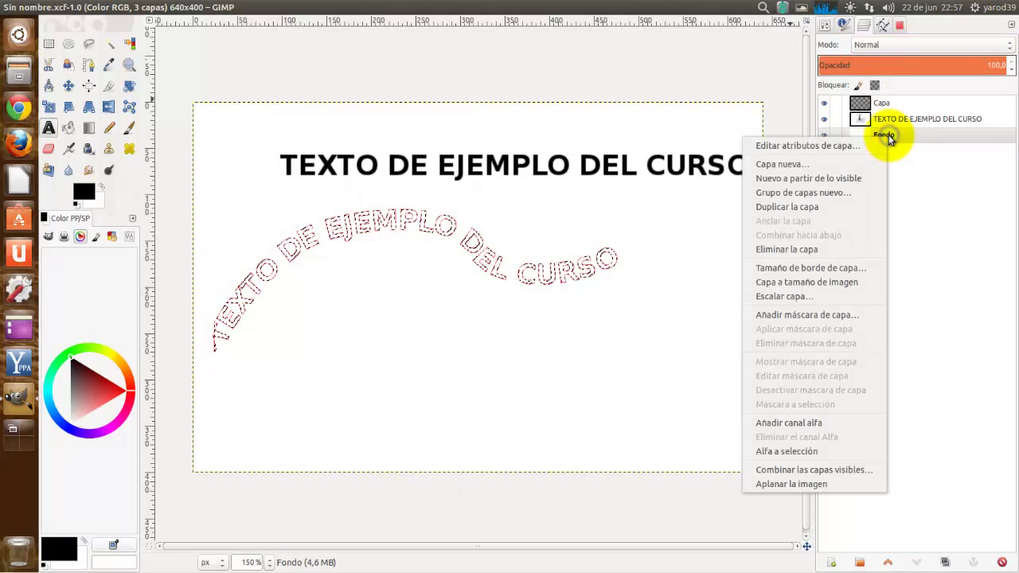
pyautogui.click(865, 250)
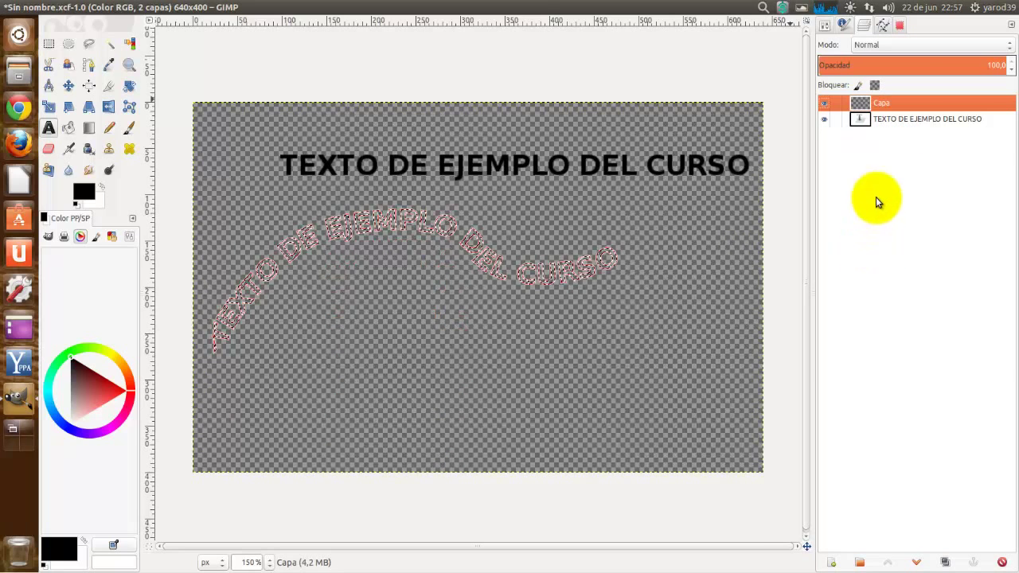
pyautogui.click(90, 8)
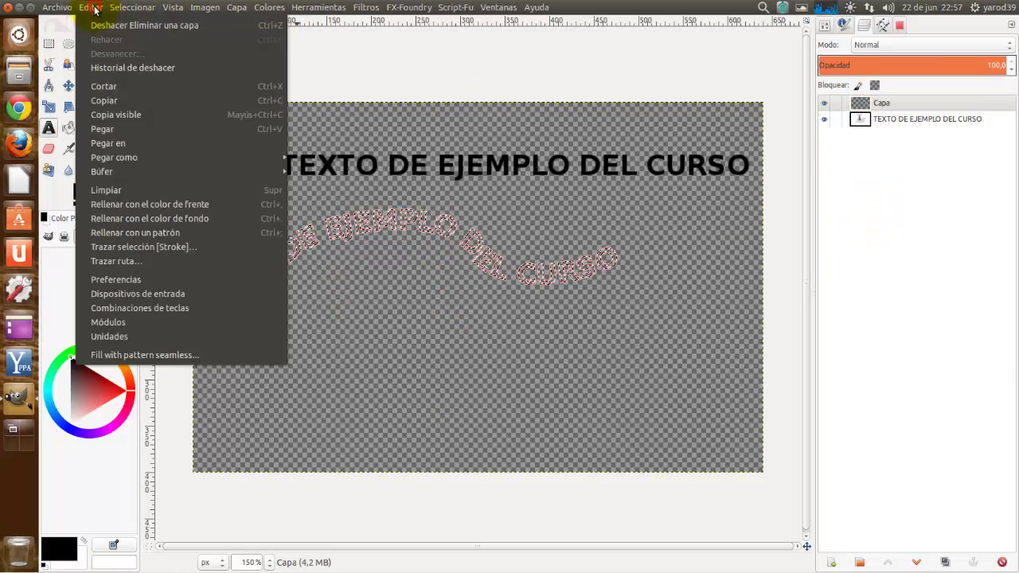
pyautogui.click(98, 26)
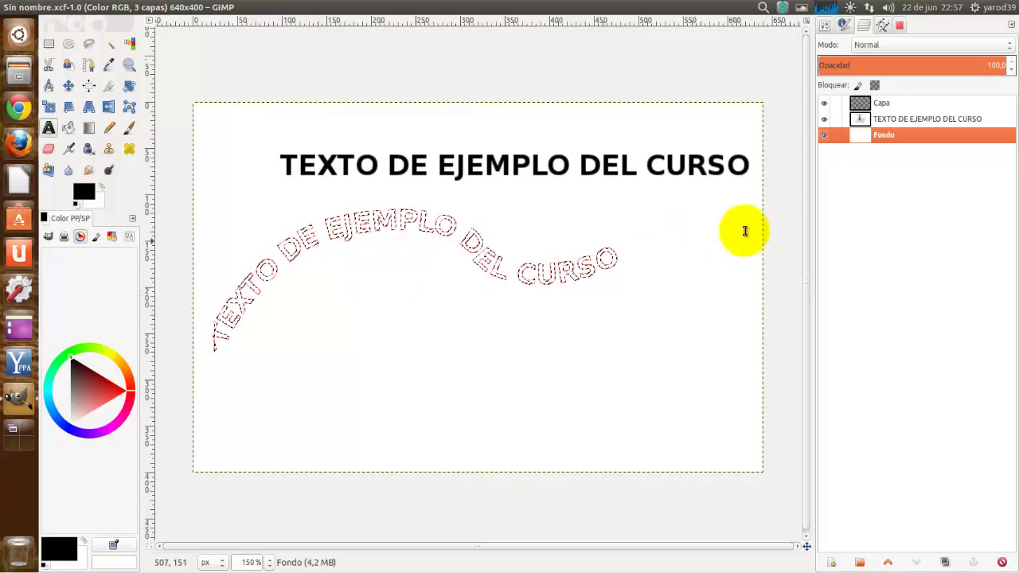
# Delete the straight text layer "TEXTO DE EJEMPLO DEL CURSO".
pyautogui.click(890, 120)
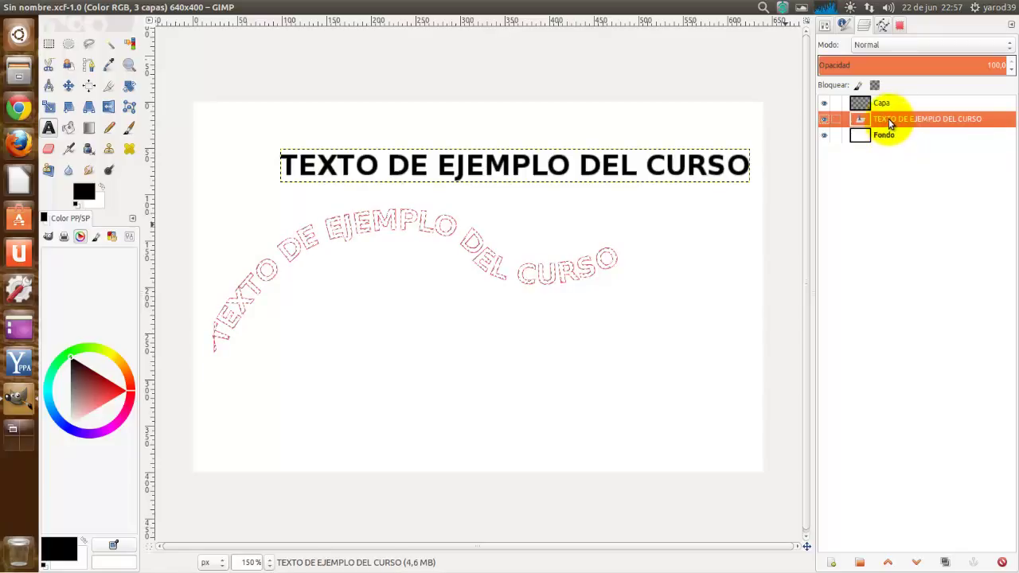
pyautogui.rightClick(888, 120)
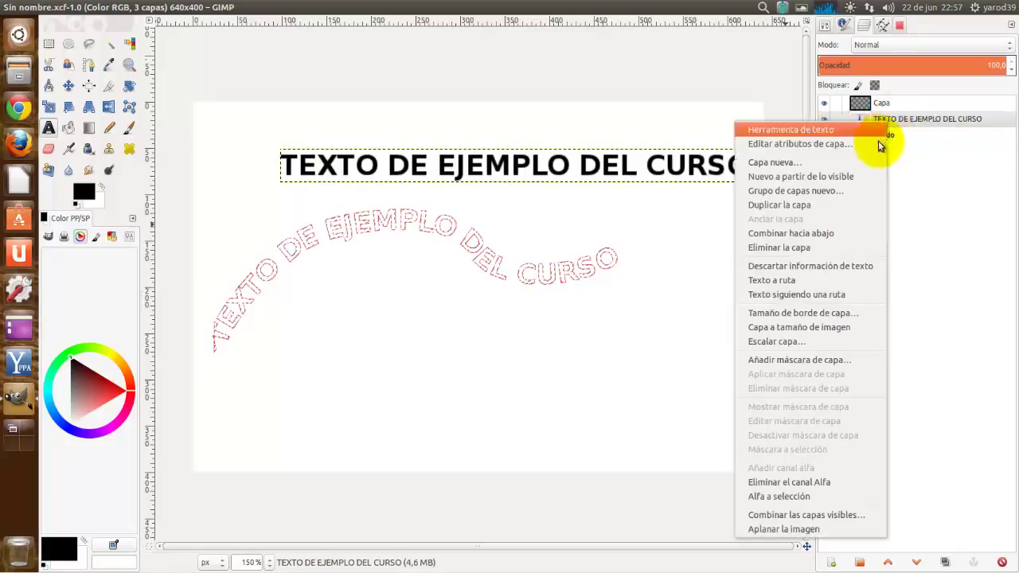
pyautogui.click(846, 248)
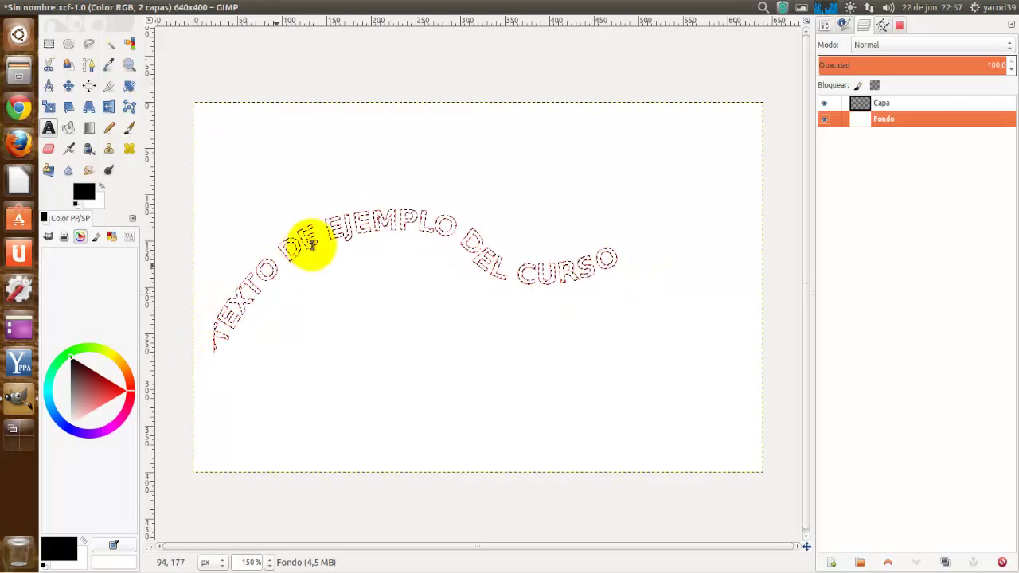
# Fill the selected curved letters on the Fondo layer with a linear "Abstract 2" gradient running from the first letter to the last.
pyautogui.click(88, 128)
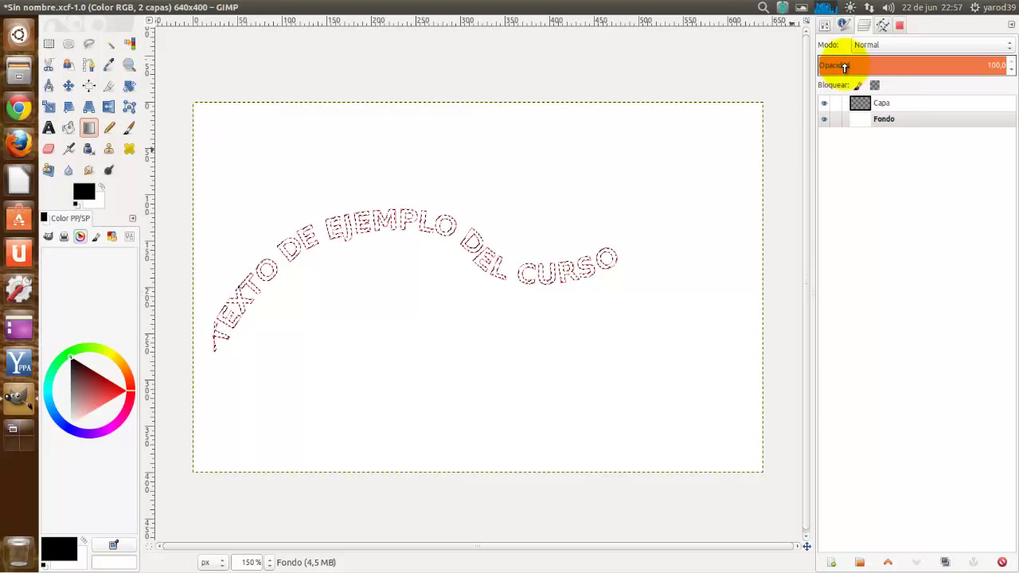
pyautogui.click(828, 29)
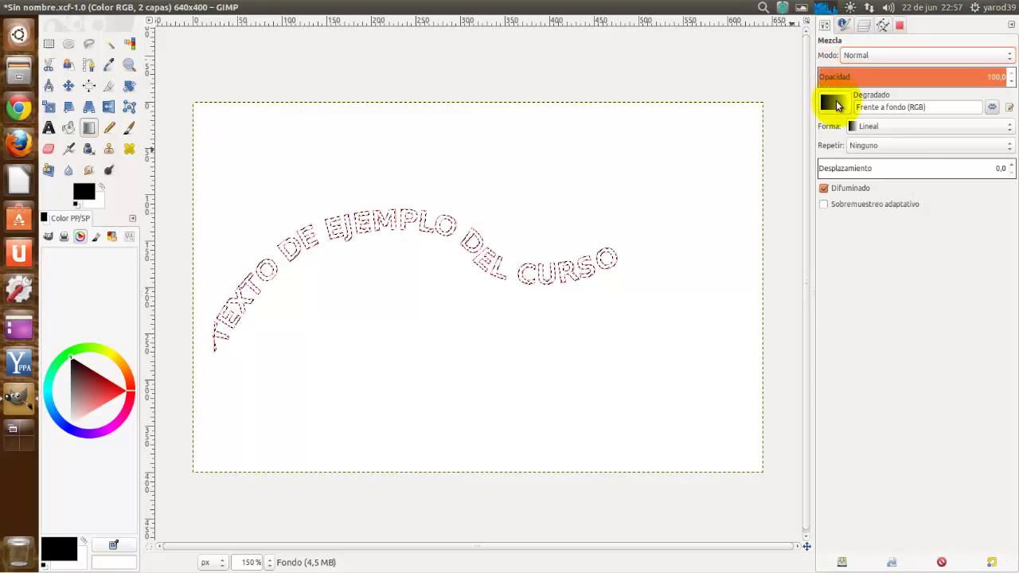
pyautogui.click(833, 103)
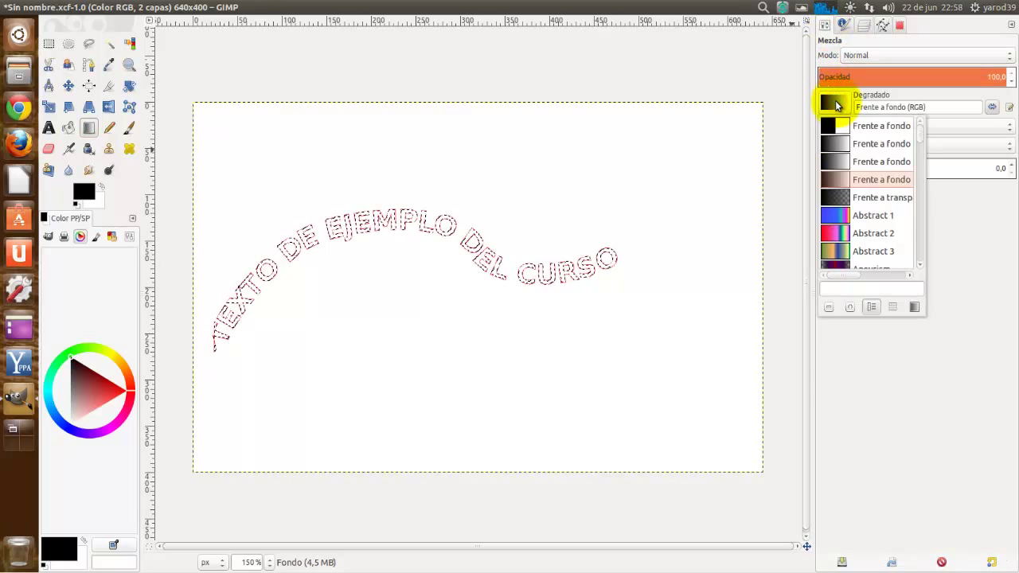
pyautogui.click(834, 234)
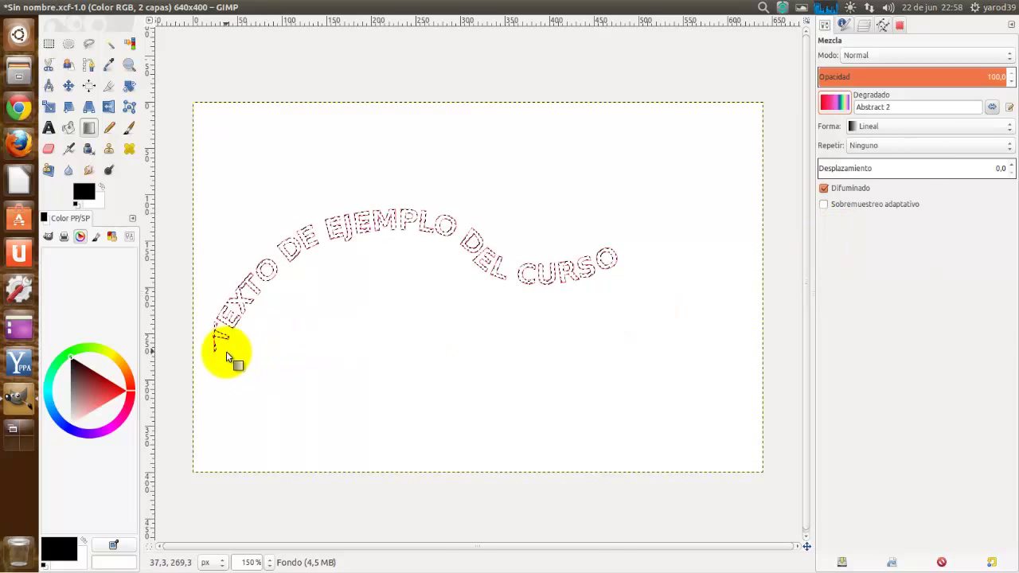
pyautogui.moveTo(226, 350); pyautogui.dragTo(629, 271)
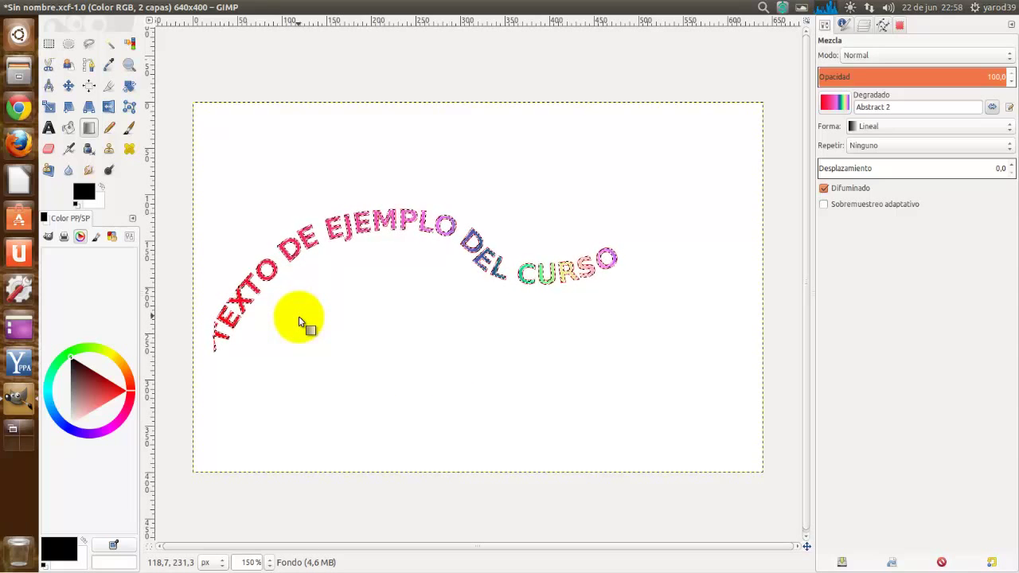
# Choose the Bucket Fill tool and set the background color to near-black 0a0a0a.
pyautogui.click(69, 131)
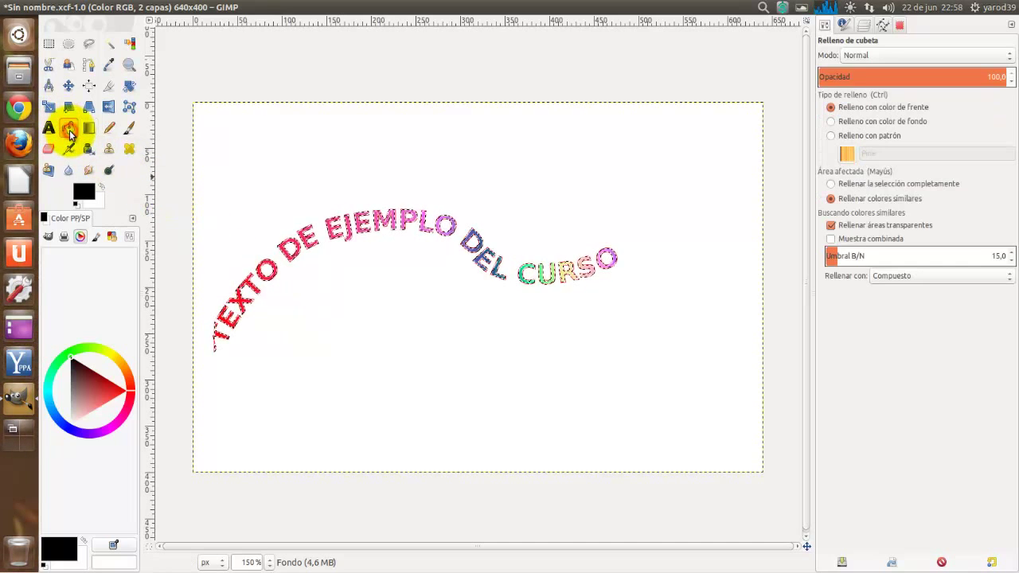
pyautogui.click(102, 205)
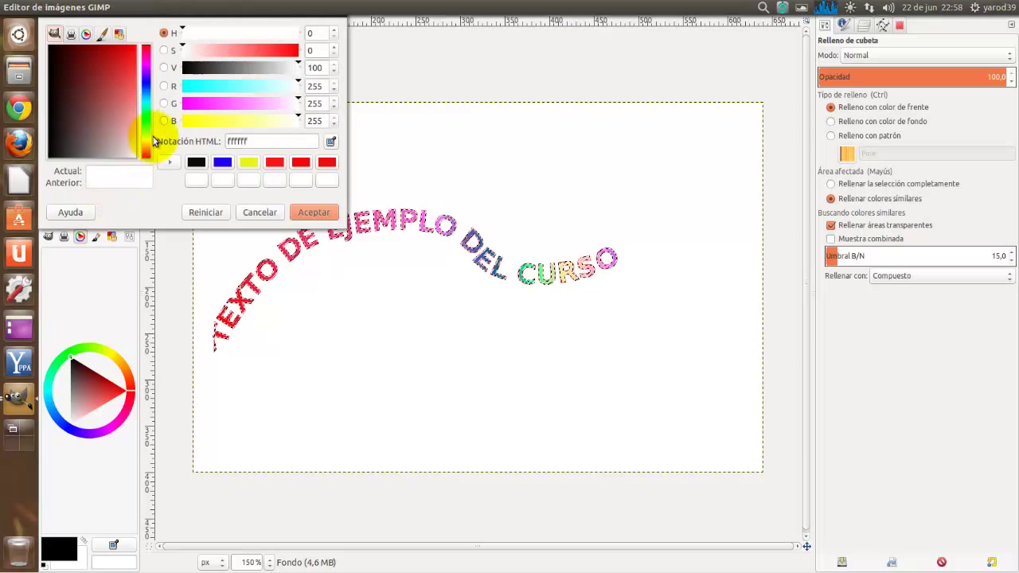
pyautogui.click(196, 163)
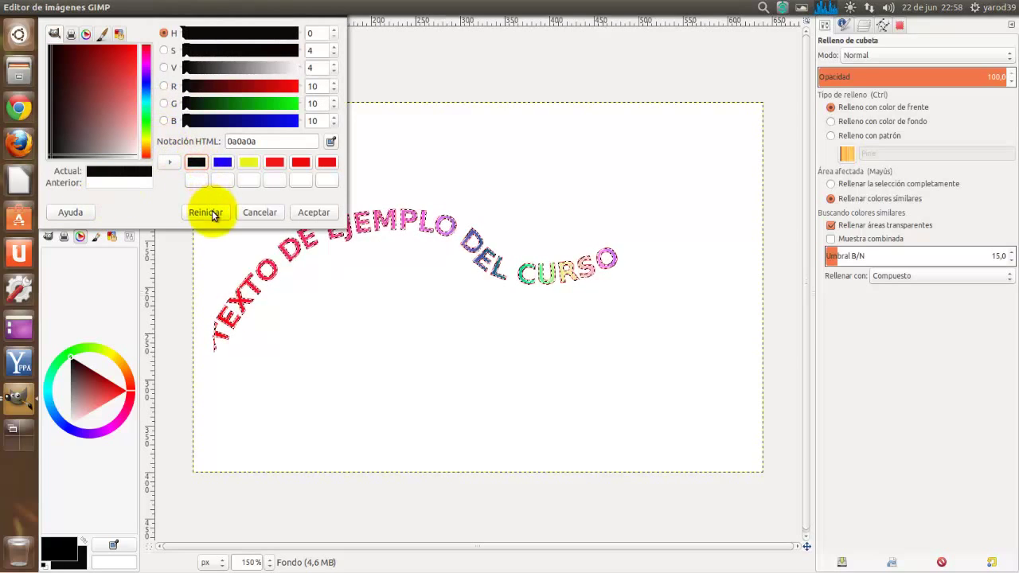
pyautogui.click(312, 214)
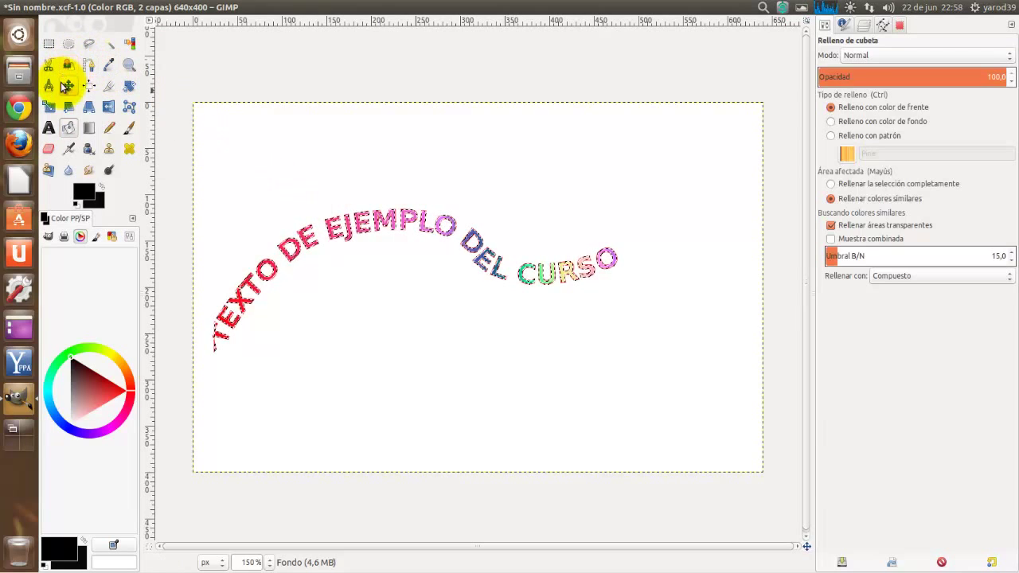
# Replace the letter selection with a selection of the entire image.
pyautogui.click(68, 86)
pyautogui.click(246, 198)
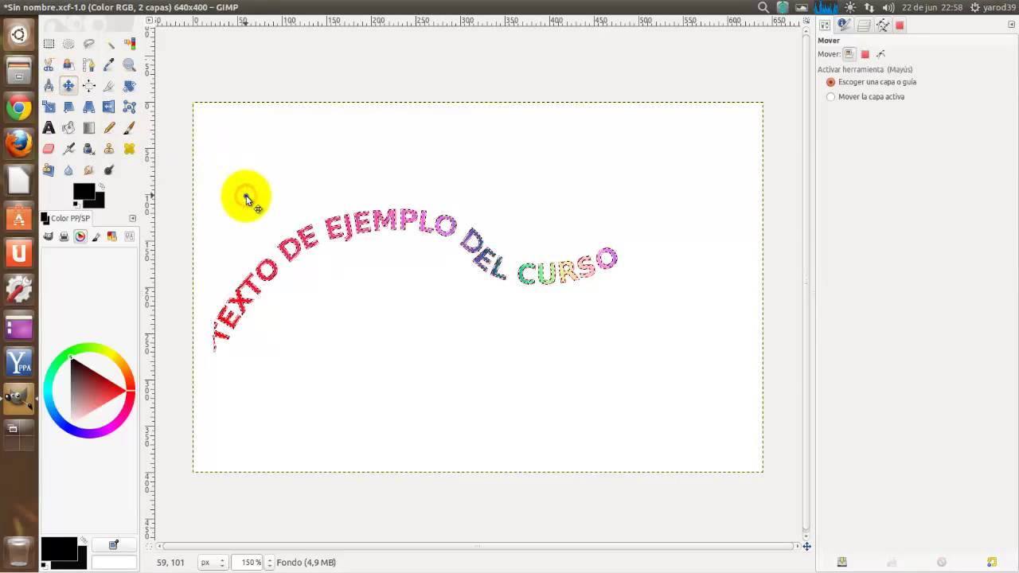
pyautogui.rightClick(246, 199)
pyautogui.moveTo(323, 243)
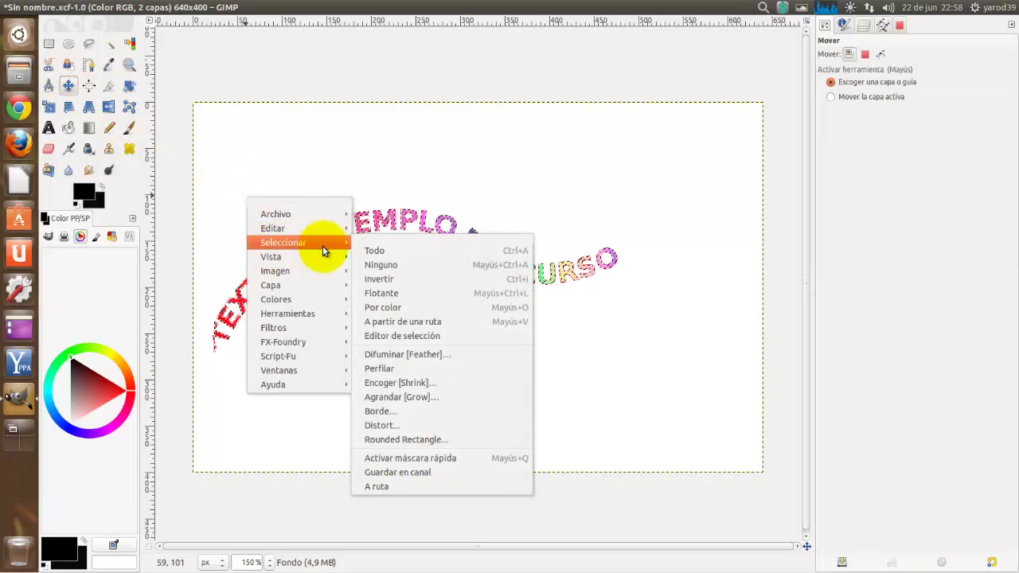
pyautogui.click(389, 251)
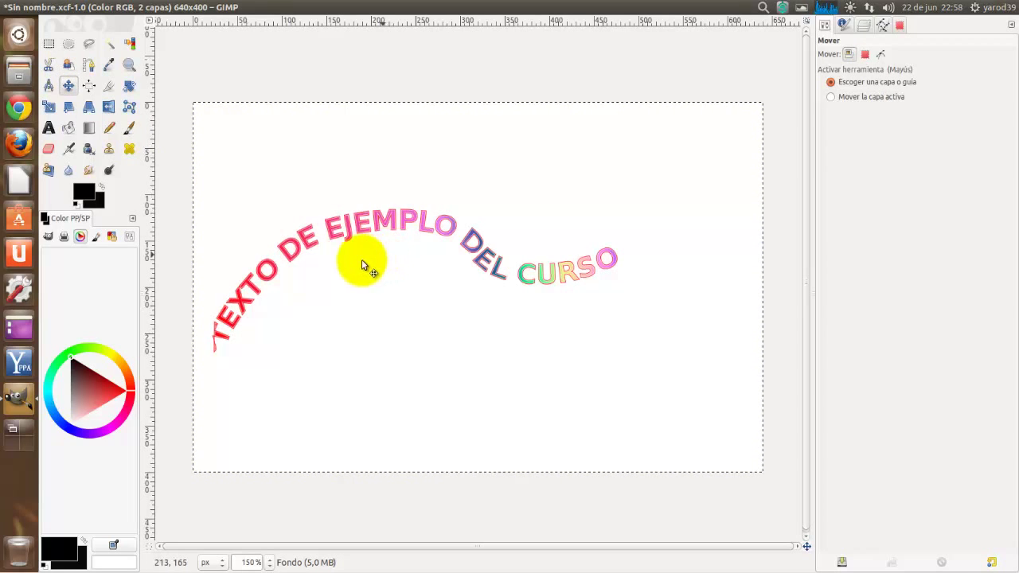
# Bucket-fill the white background and the enclosed white areas inside the letters O and D with the black foreground color.
pyautogui.click(70, 129)
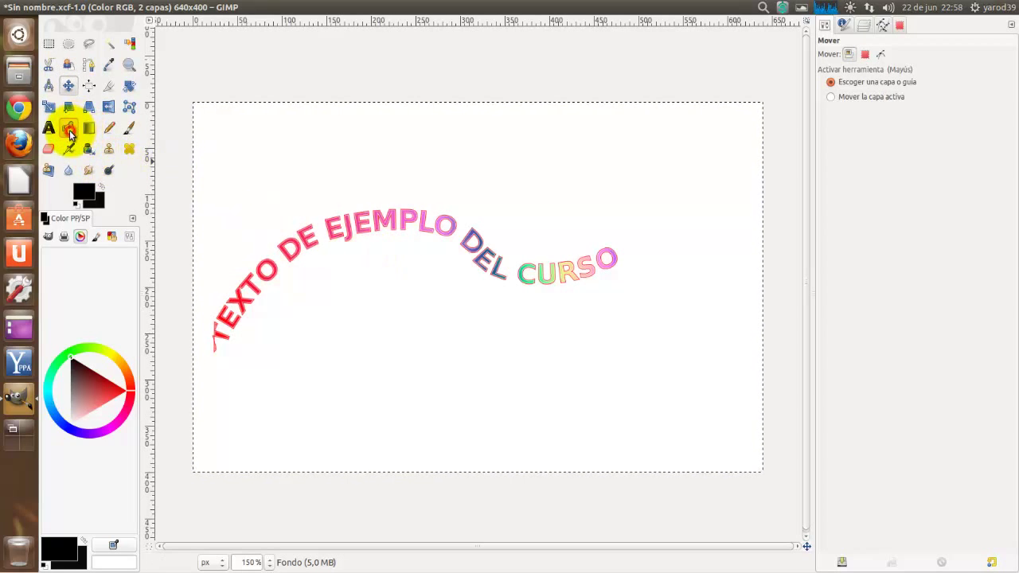
pyautogui.click(278, 195)
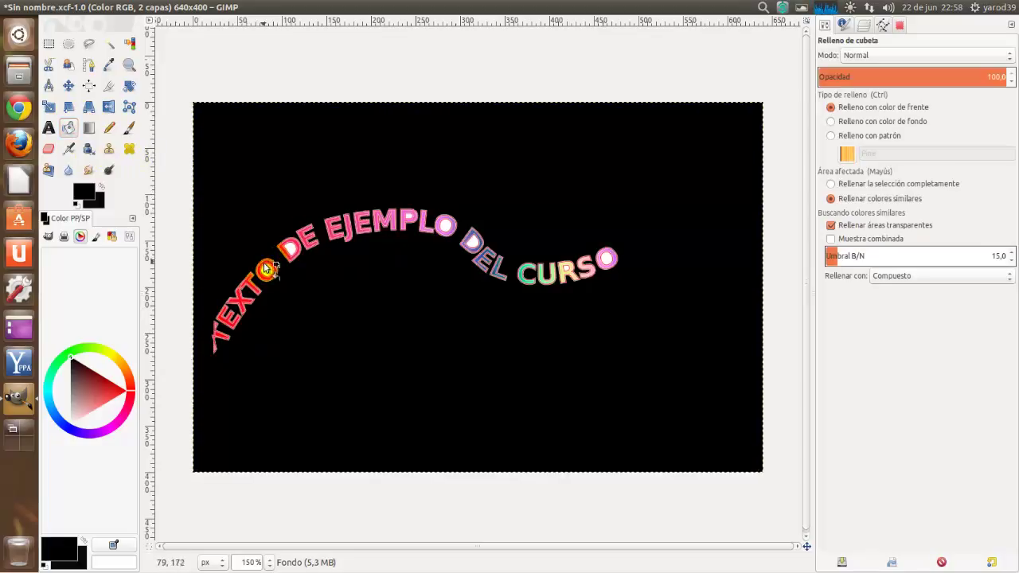
pyautogui.click(267, 270)
pyautogui.click(291, 263)
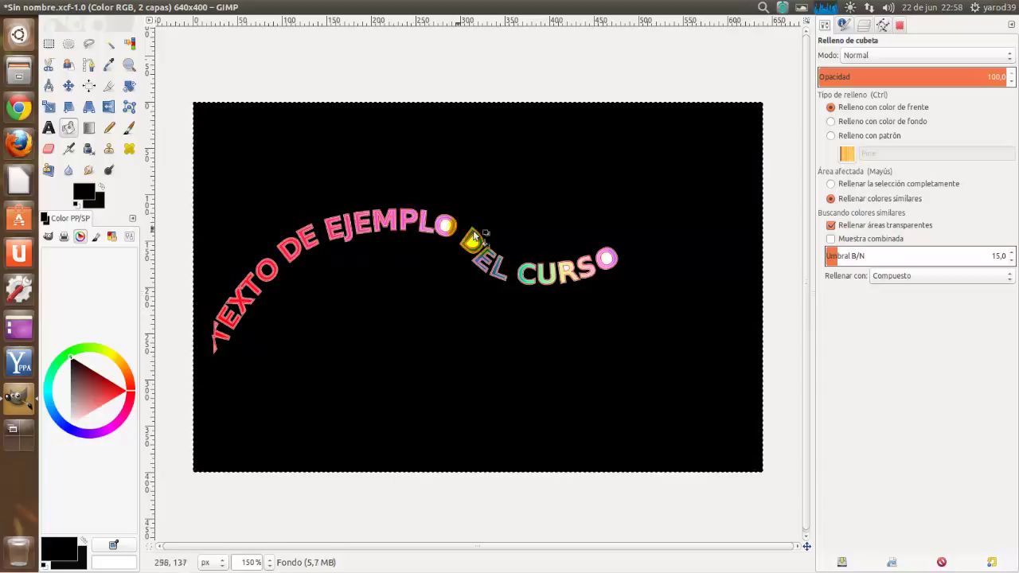
pyautogui.click(472, 241)
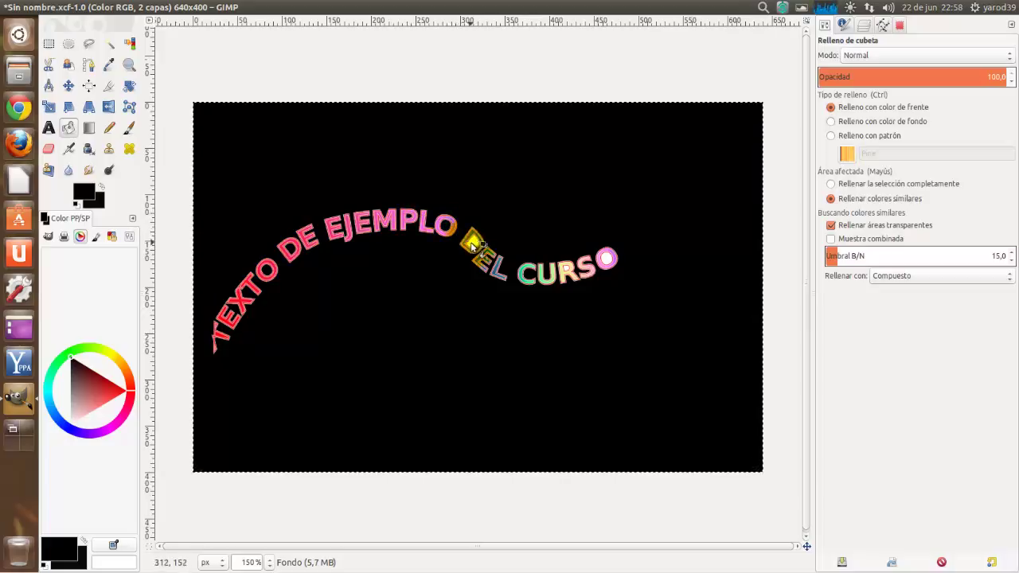
pyautogui.click(605, 260)
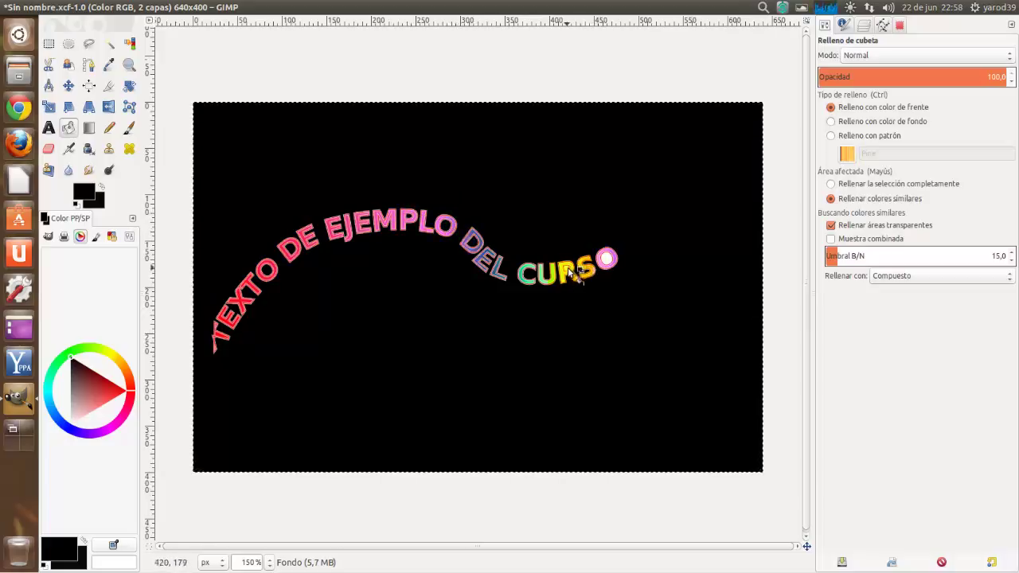
pyautogui.click(607, 261)
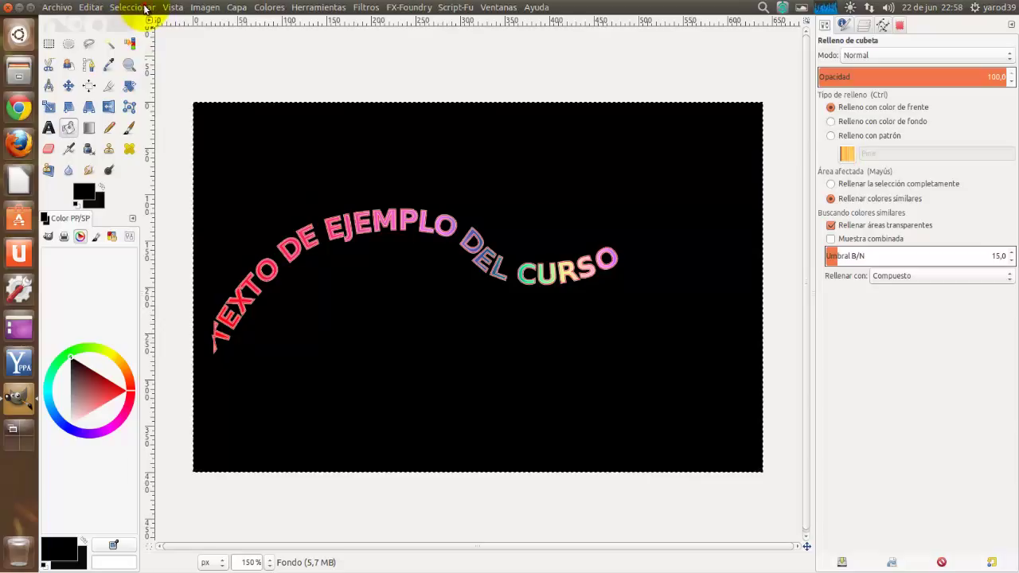
# Try to fit the canvas to the current whole-image selection.
pyautogui.click(146, 8)
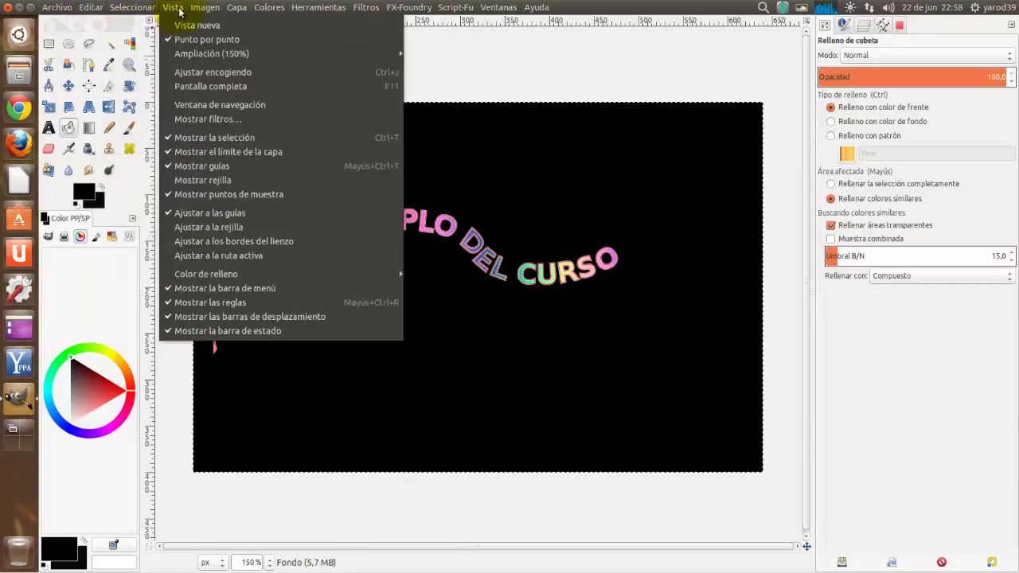
pyautogui.moveTo(204, 10)
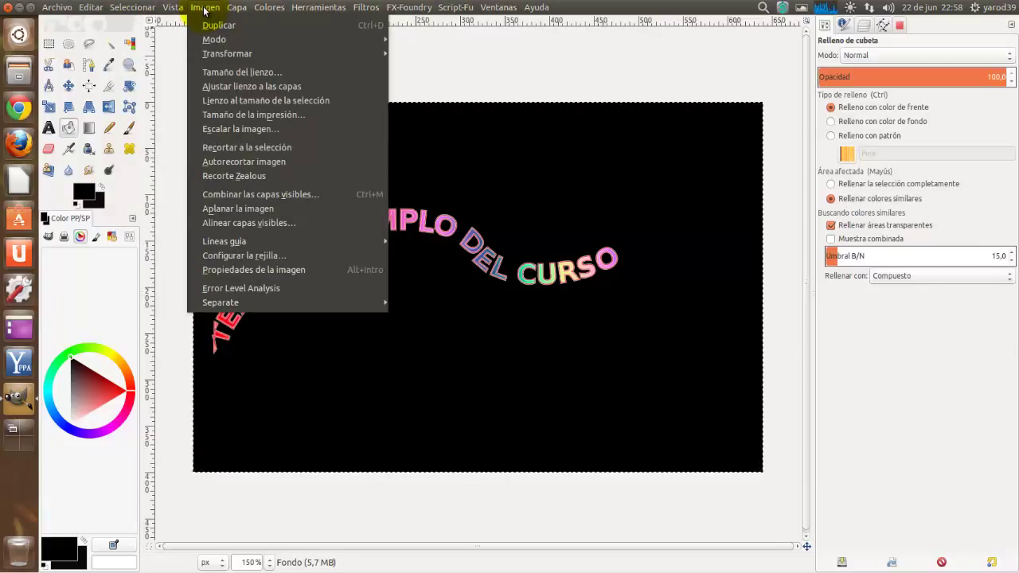
pyautogui.click(219, 102)
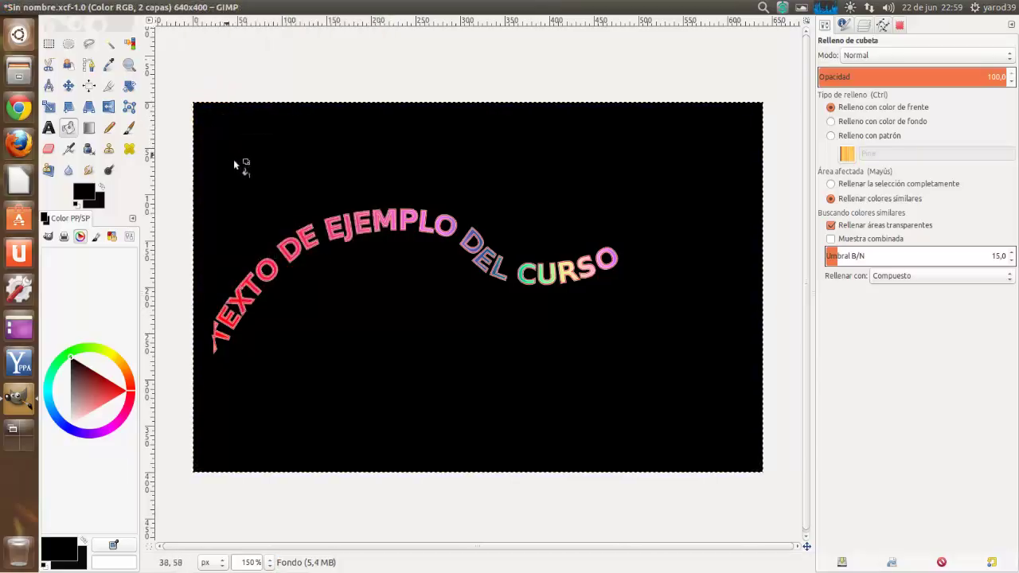
# Draw a rectangular selection of about 495 x 211 px around the curved text, starting at about 15, 96.
pyautogui.click(50, 44)
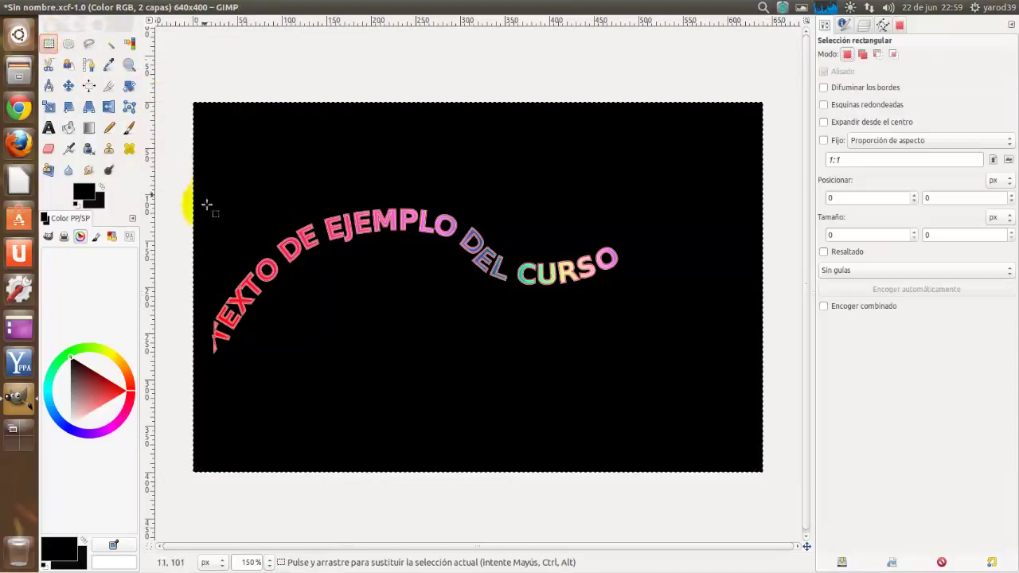
pyautogui.moveTo(206, 191); pyautogui.dragTo(360, 251)
pyautogui.moveTo(480, 273); pyautogui.dragTo(650, 388)
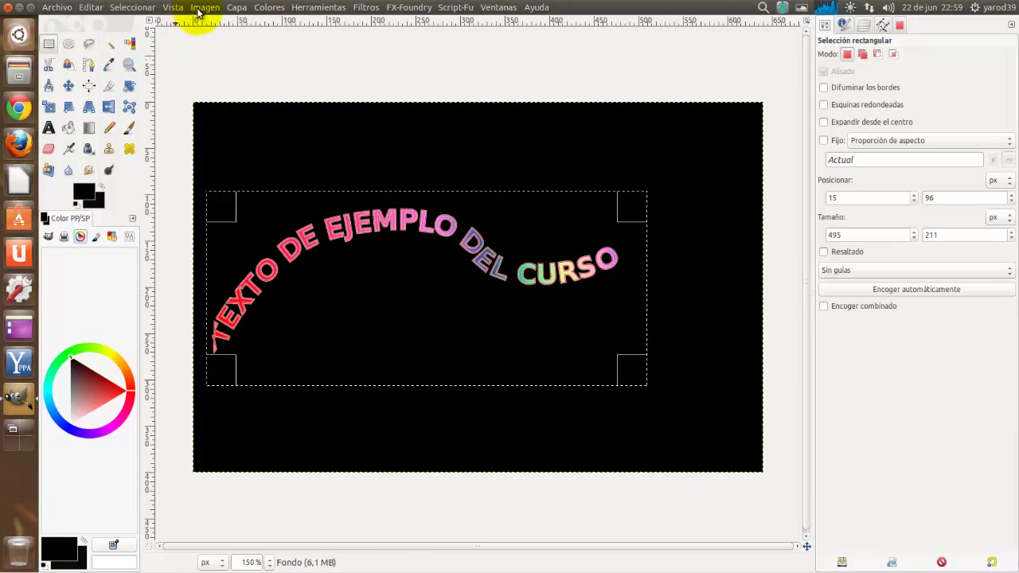
# Fit the canvas to the rectangular selection around the curved text.
pyautogui.click(142, 8)
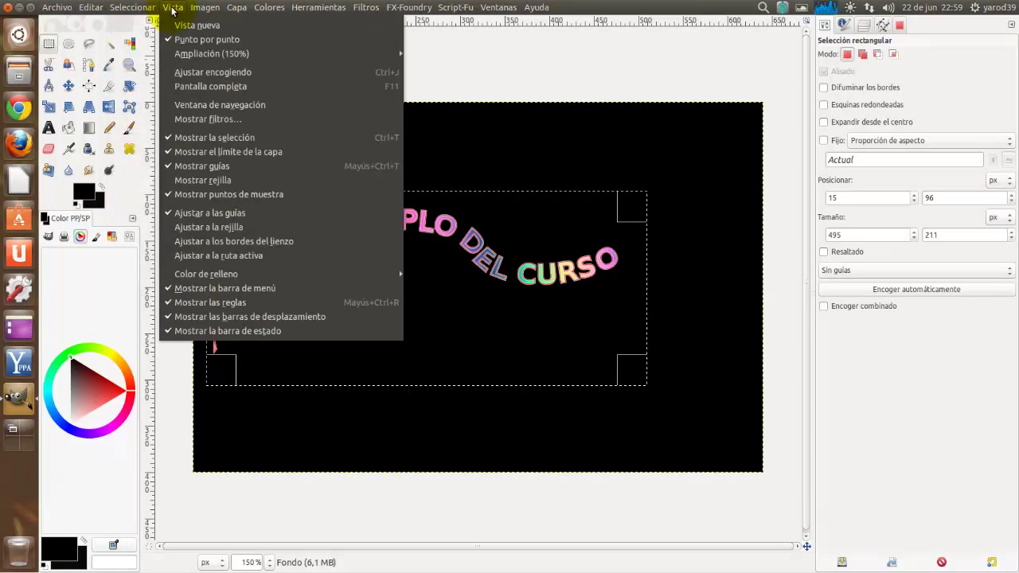
pyautogui.moveTo(133, 8)
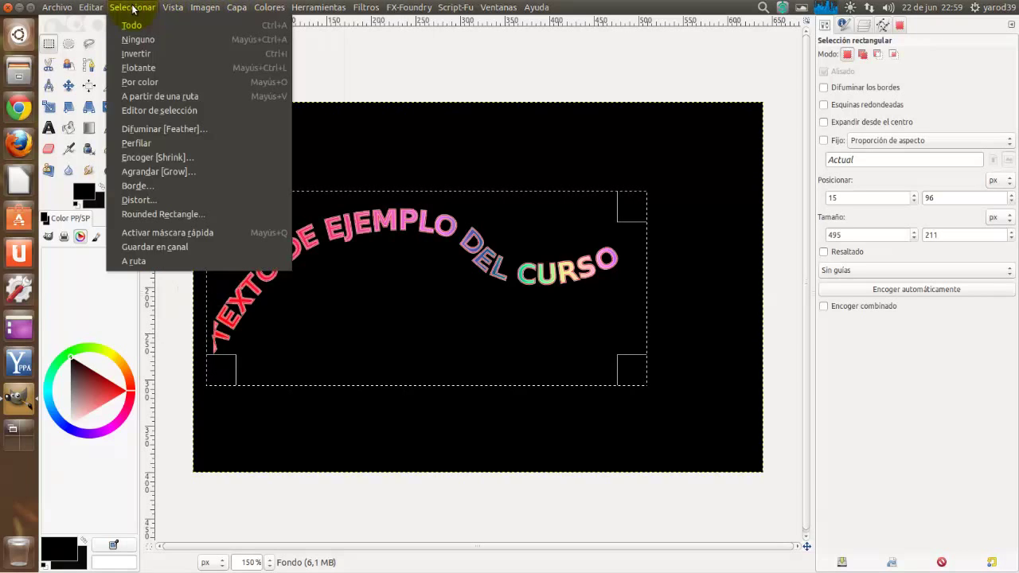
pyautogui.moveTo(100, 9)
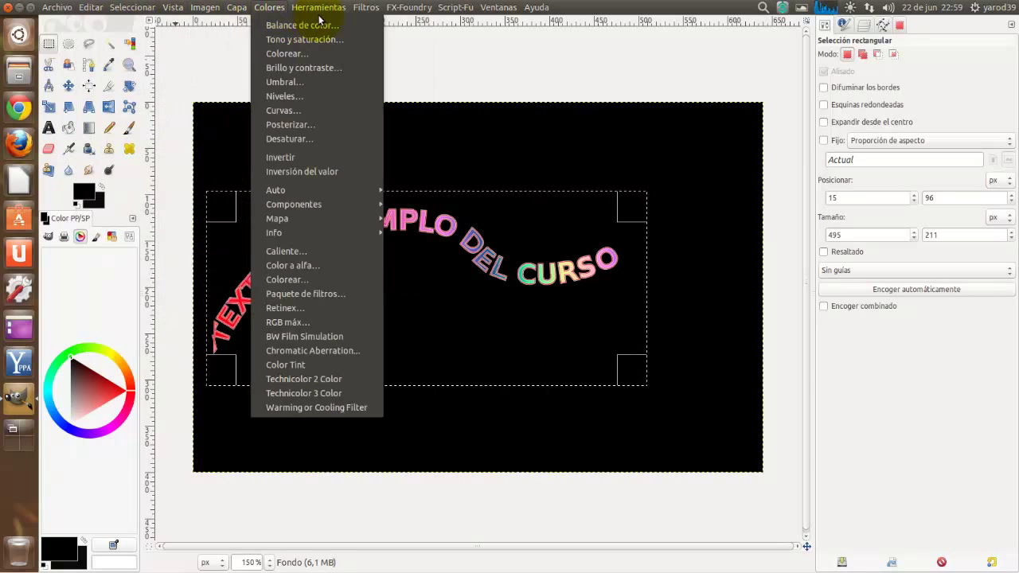
pyautogui.moveTo(254, 10)
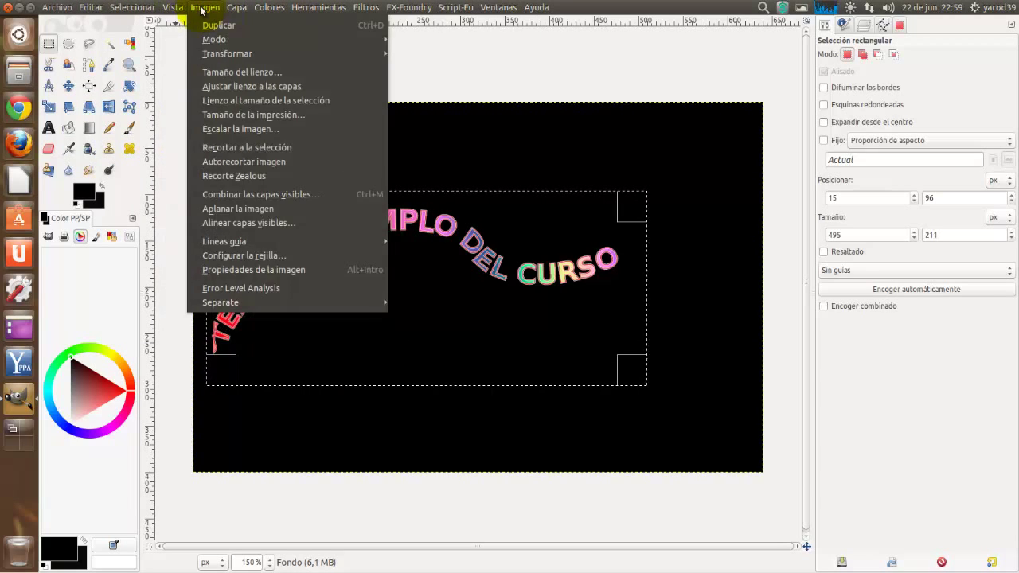
pyautogui.click(220, 102)
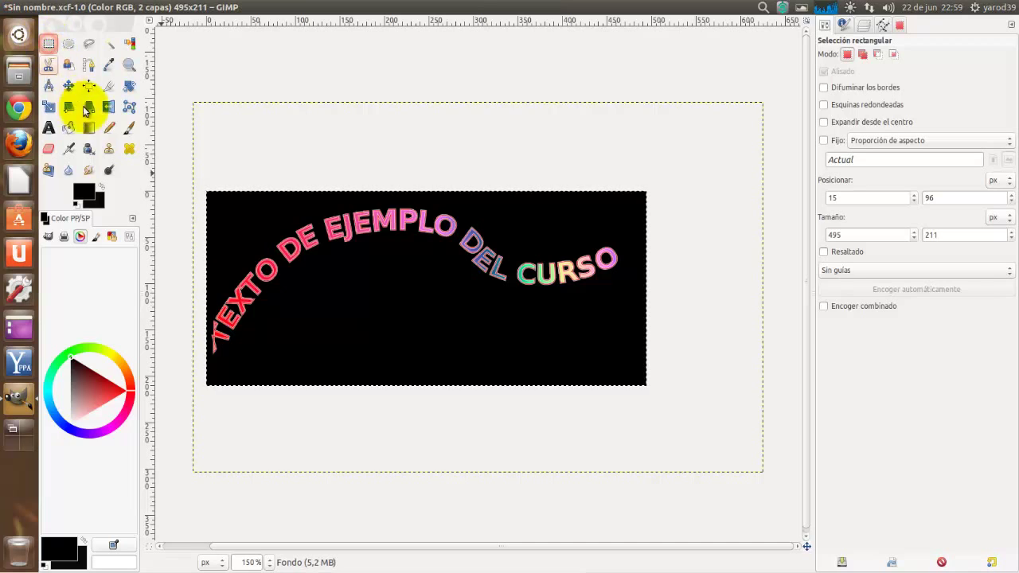
# Move the gradient-text layer diagonally down and to the right, away from the letter outlines.
pyautogui.click(69, 85)
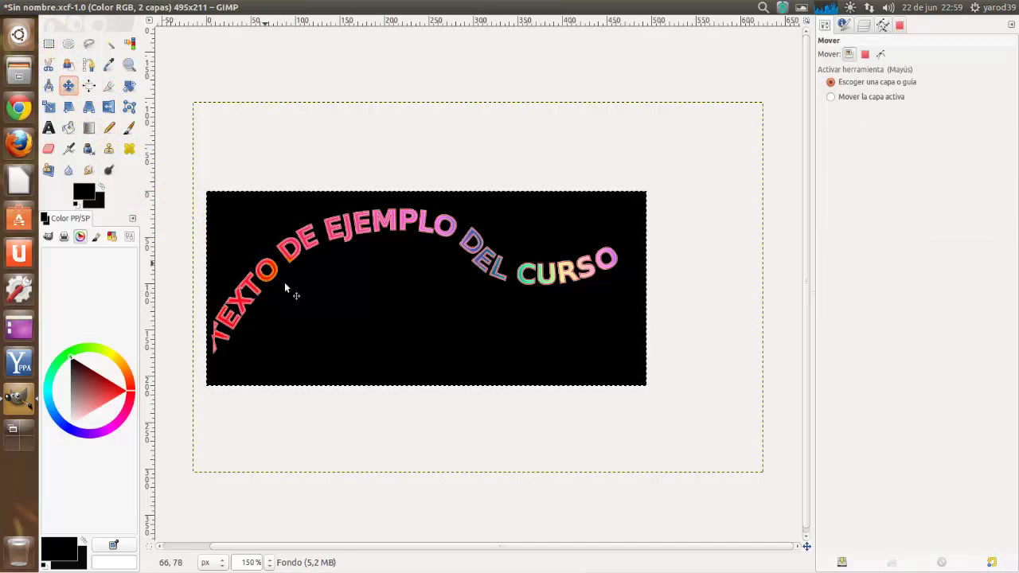
pyautogui.click(310, 305)
pyautogui.moveTo(318, 308); pyautogui.dragTo(371, 355)
# Copy the selected area of the Fondo layer containing the gradient text.
pyautogui.rightClick(377, 346)
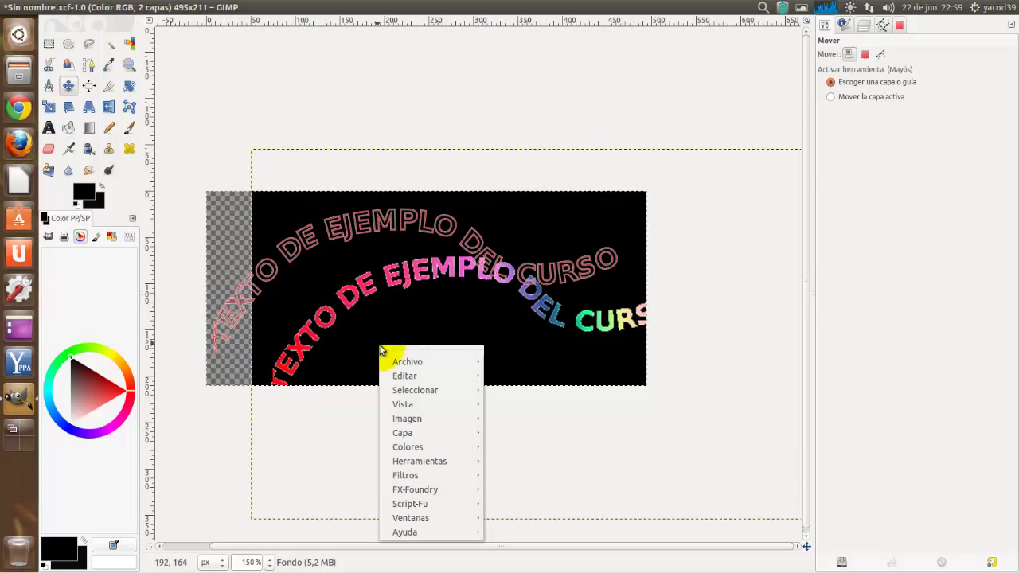
pyautogui.moveTo(403, 382)
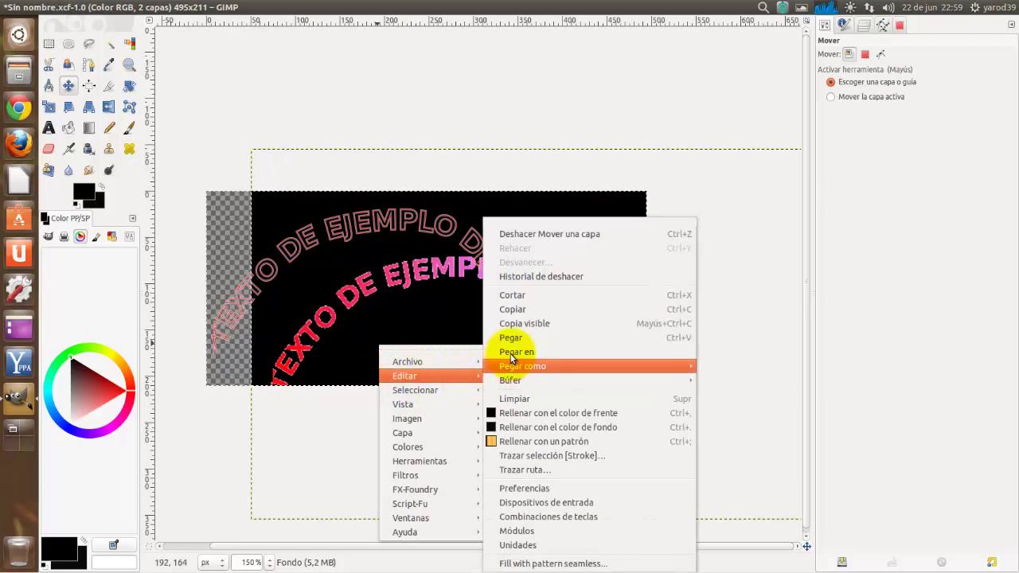
pyautogui.click(522, 313)
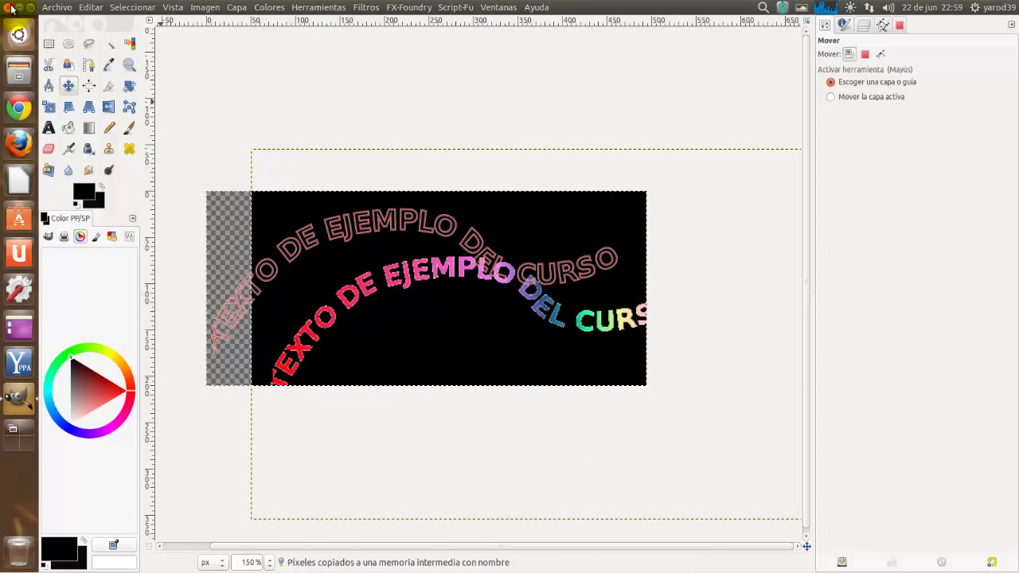
# Close the current image without saving and create a new 640 x 400 px image.
pyautogui.click(11, 8)
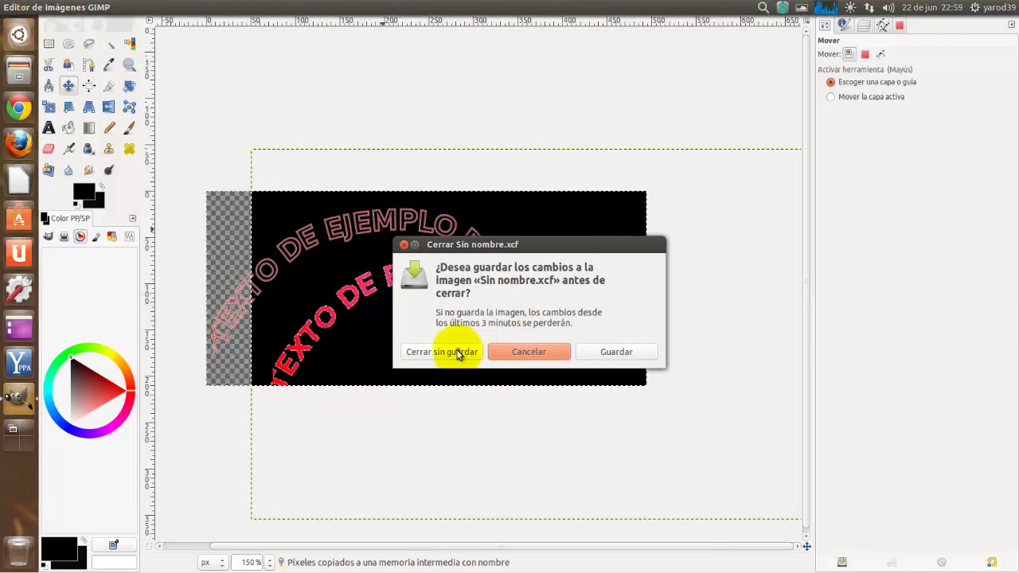
pyautogui.click(442, 352)
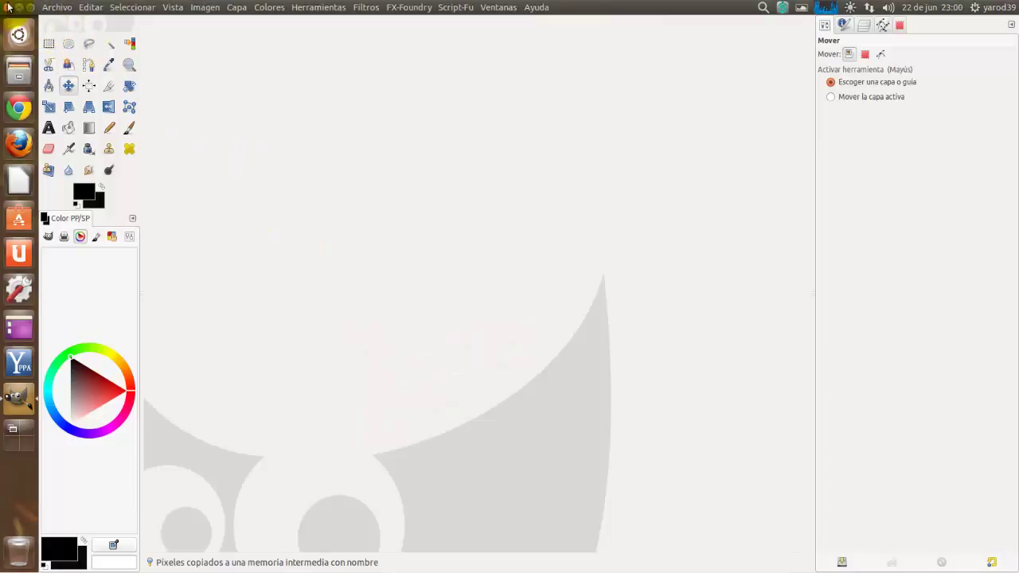
pyautogui.click(50, 8)
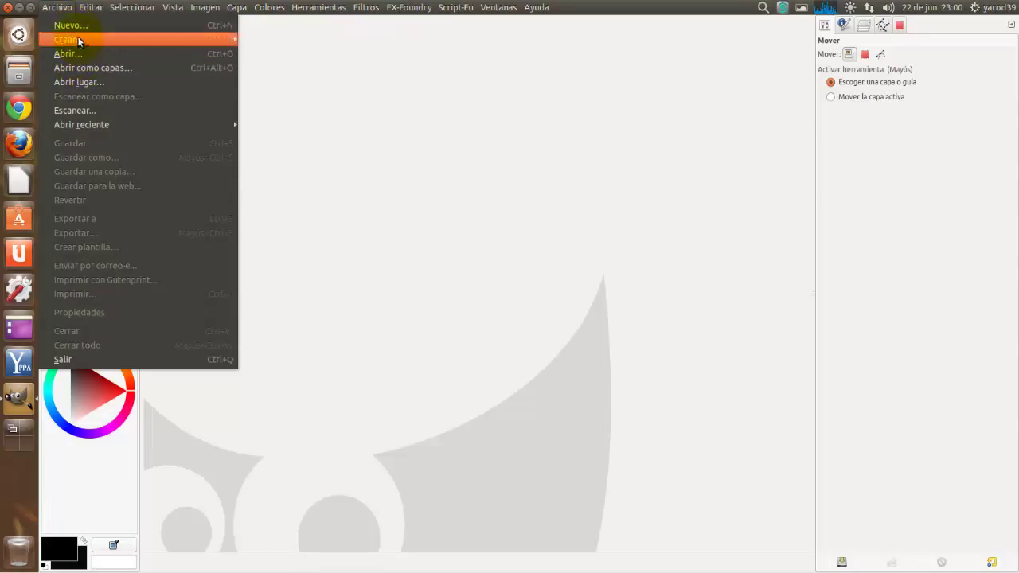
pyautogui.click(79, 26)
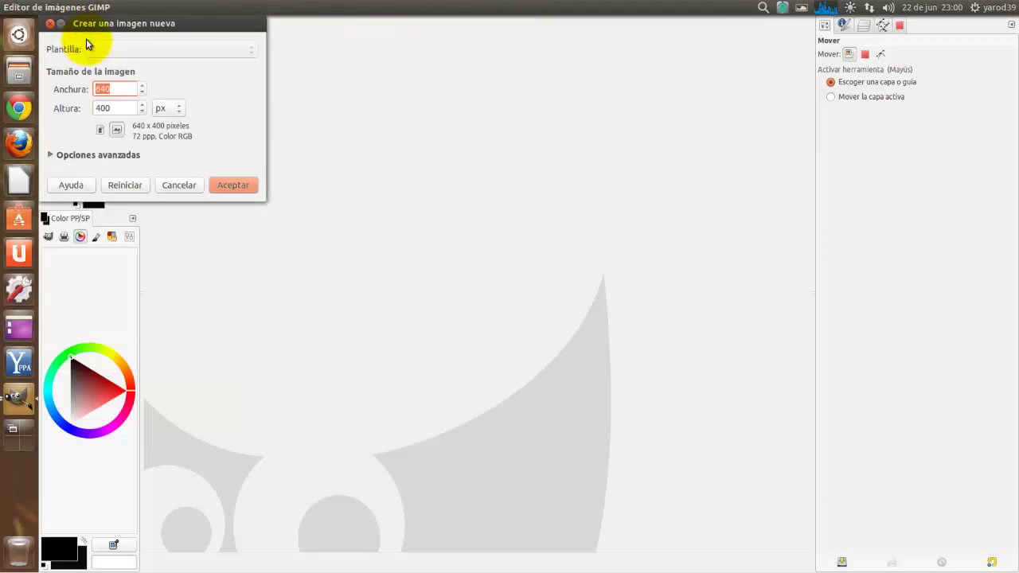
pyautogui.click(233, 186)
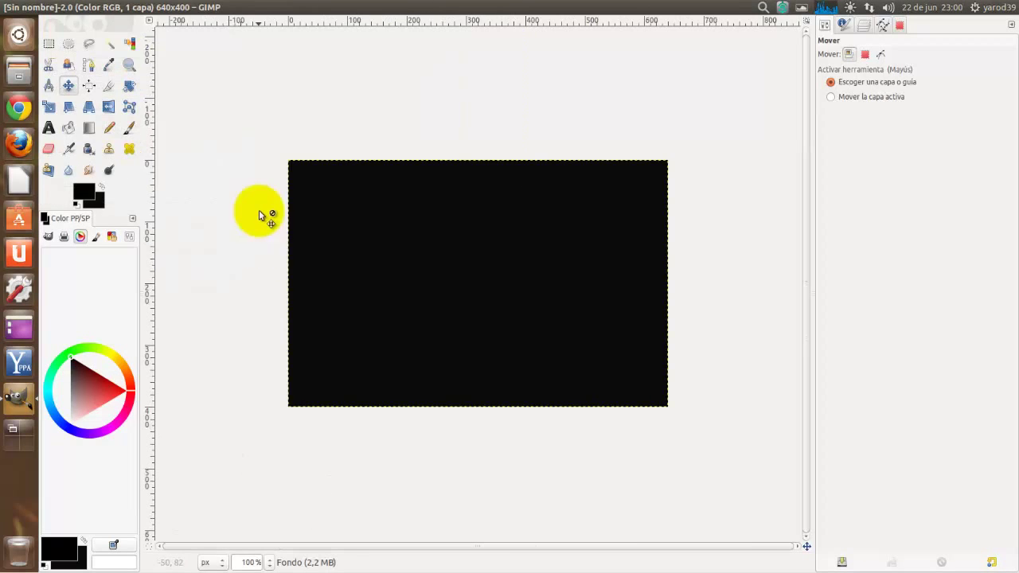
# Paste the copied curved text into the new image.
pyautogui.rightClick(372, 258)
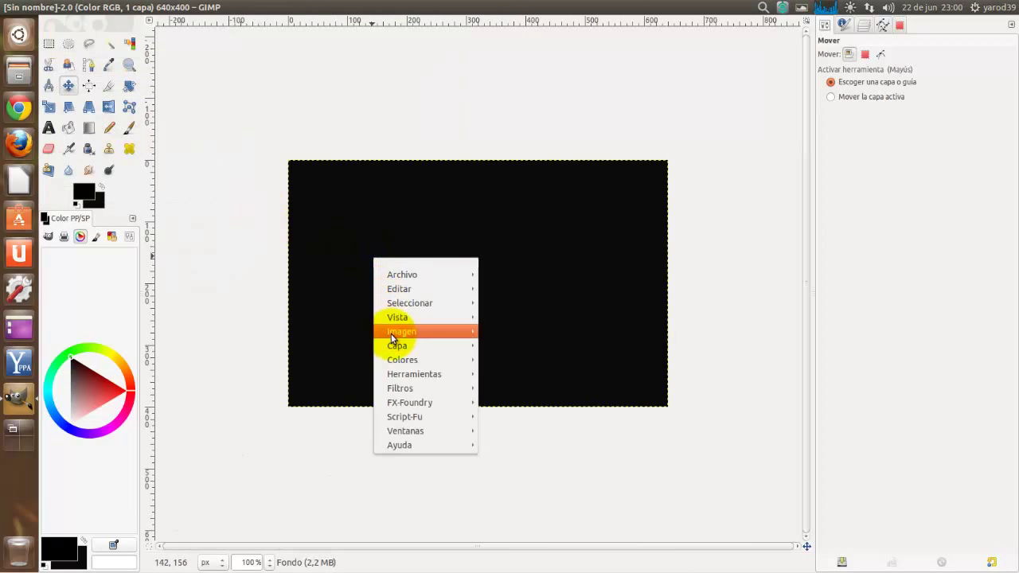
pyautogui.moveTo(427, 292)
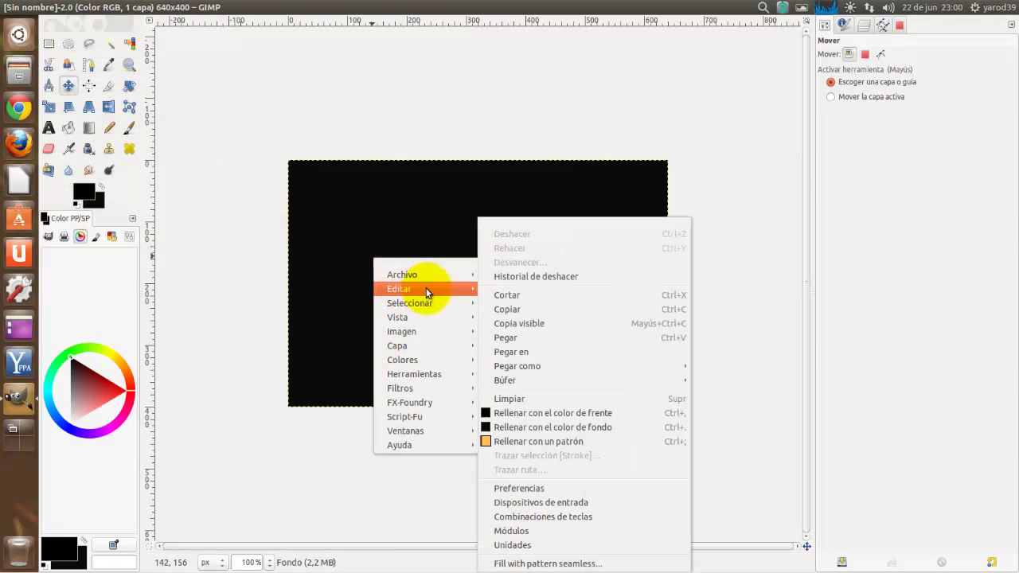
pyautogui.click(511, 337)
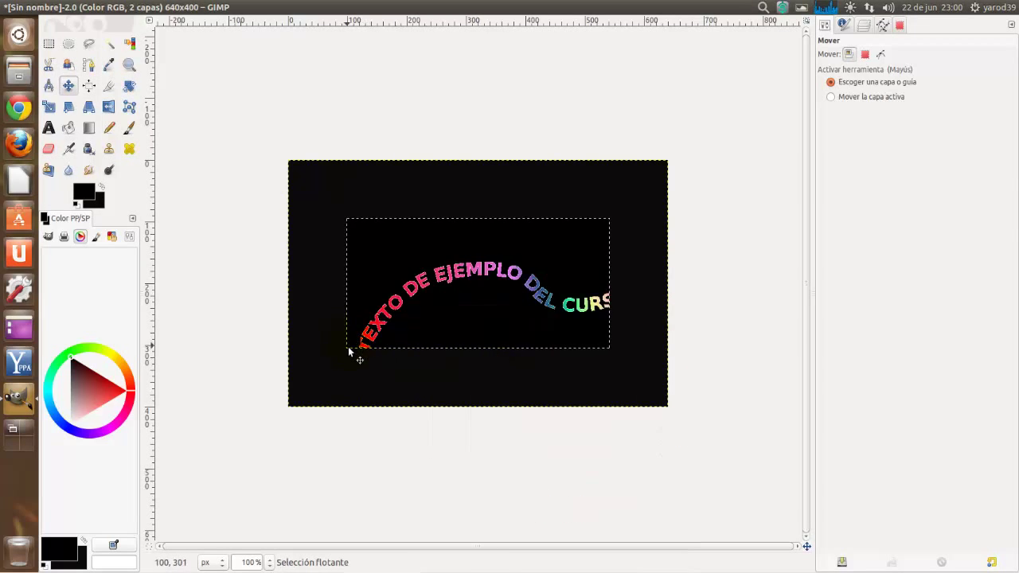
# Scale the pasted floating selection to about 600 x 325 px so it nearly fills the canvas.
pyautogui.click(50, 110)
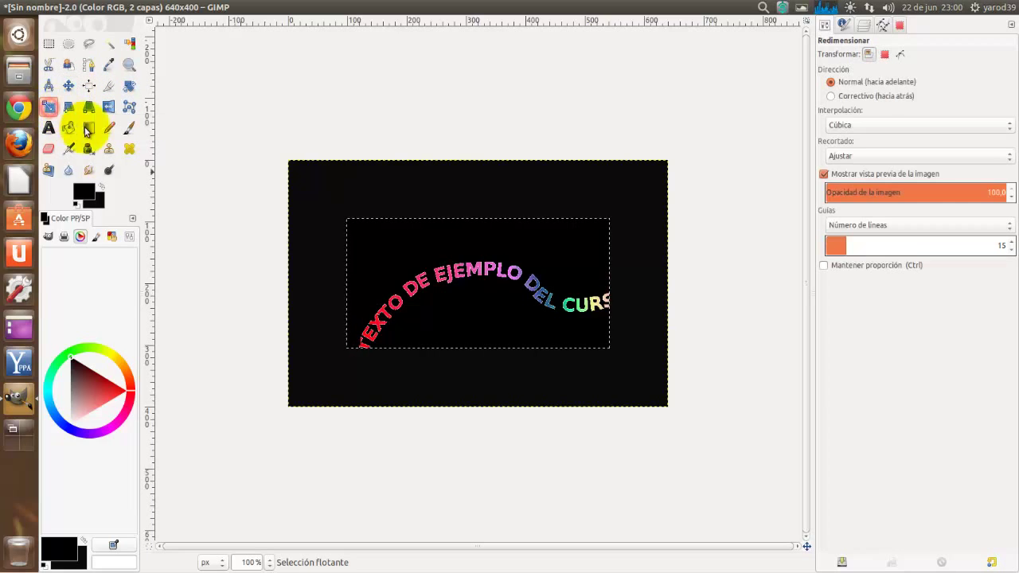
pyautogui.click(339, 355)
pyautogui.moveTo(330, 365); pyautogui.dragTo(328, 371)
pyautogui.moveTo(354, 292); pyautogui.dragTo(188, 386)
pyautogui.moveTo(321, 365); pyautogui.dragTo(308, 384)
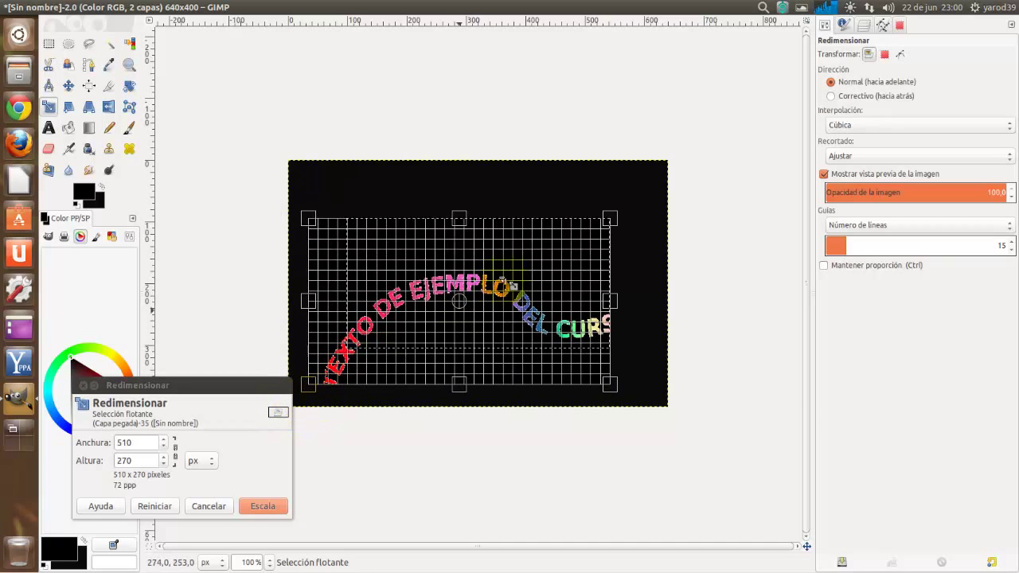
pyautogui.moveTo(628, 208); pyautogui.dragTo(669, 193)
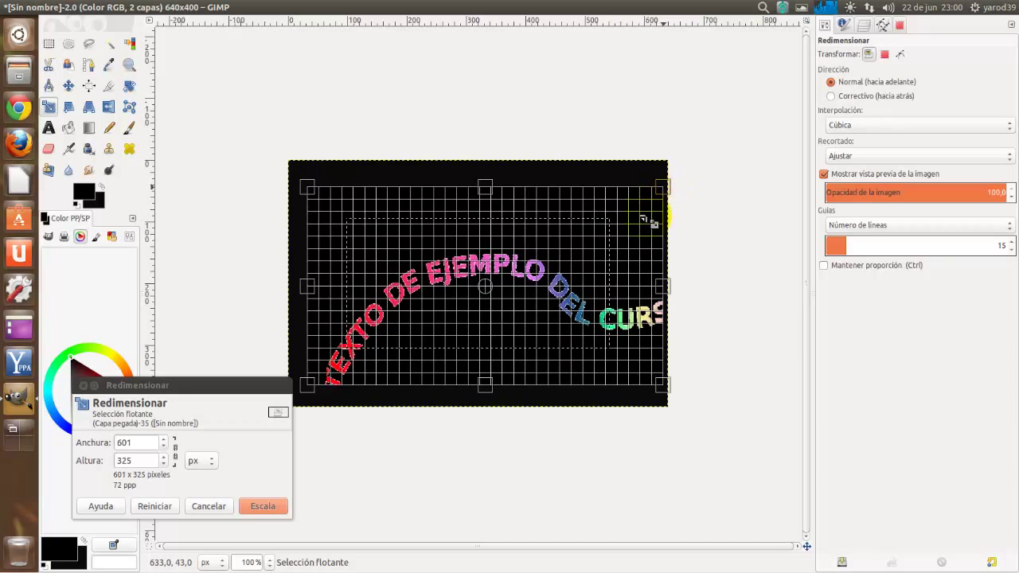
pyautogui.click(263, 505)
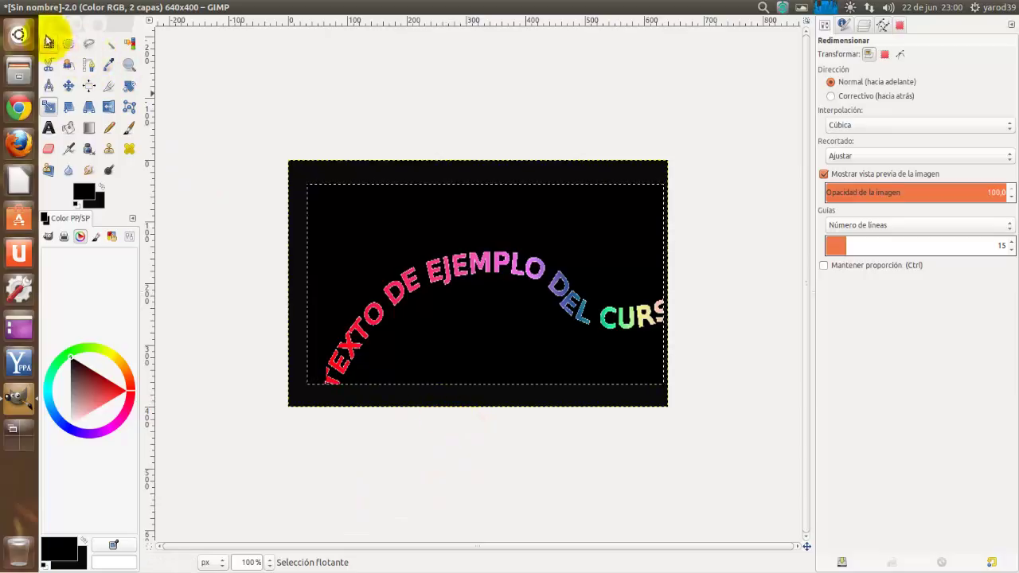
# Switch to the Move tool and anchor the enlarged floating selection to the Fondo layer.
pyautogui.click(68, 85)
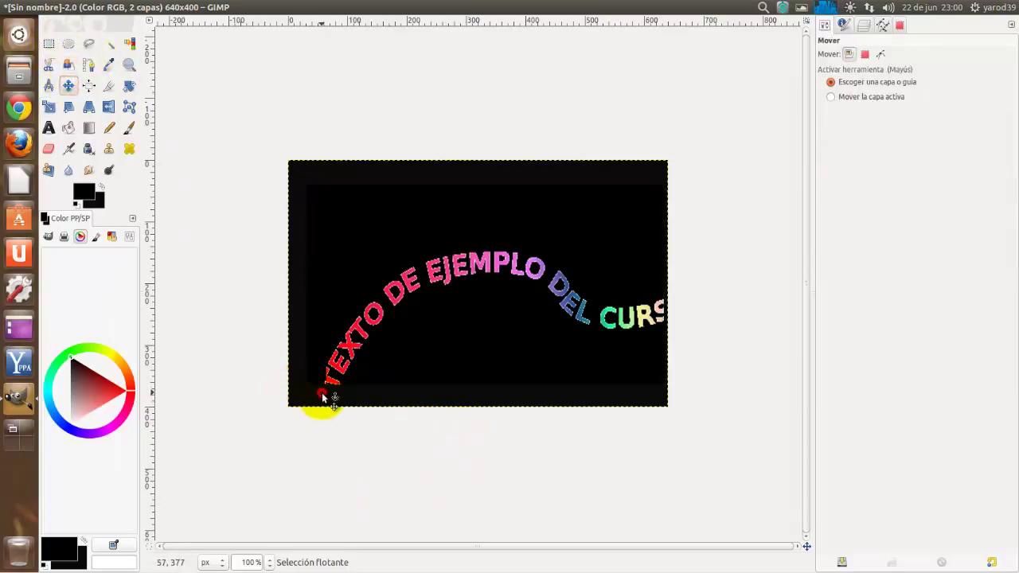
pyautogui.click(391, 434)
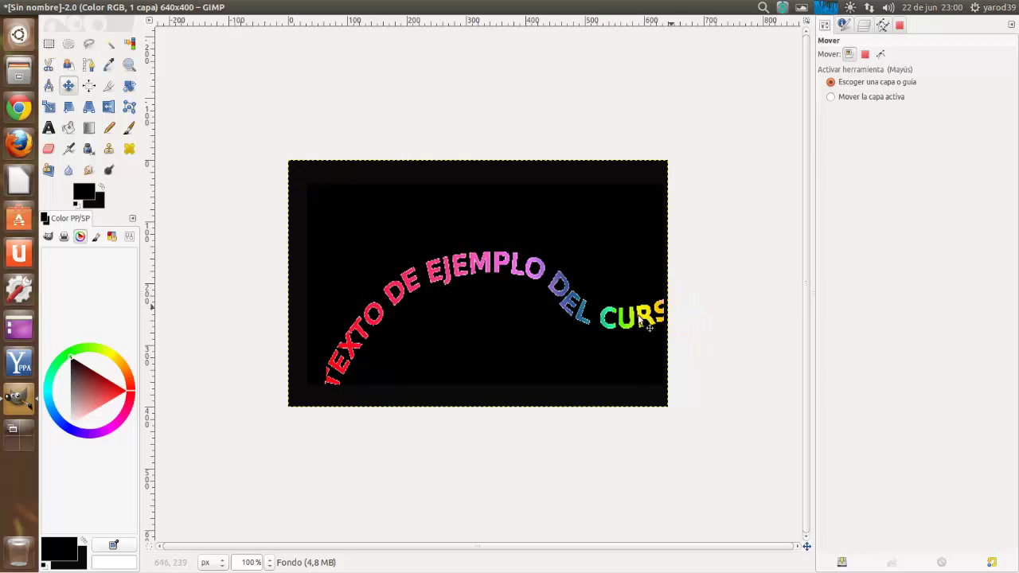
pyautogui.click(293, 395)
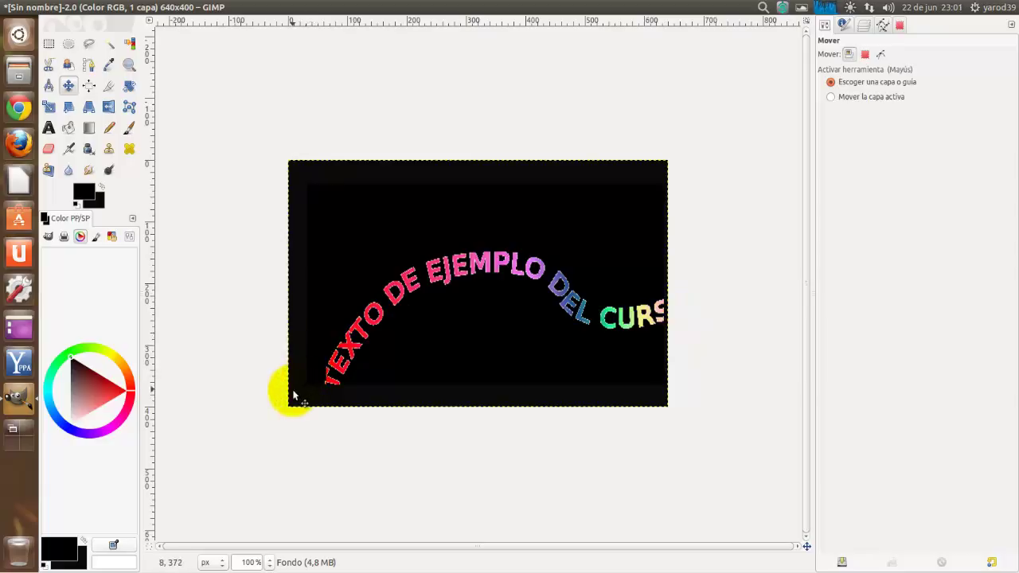